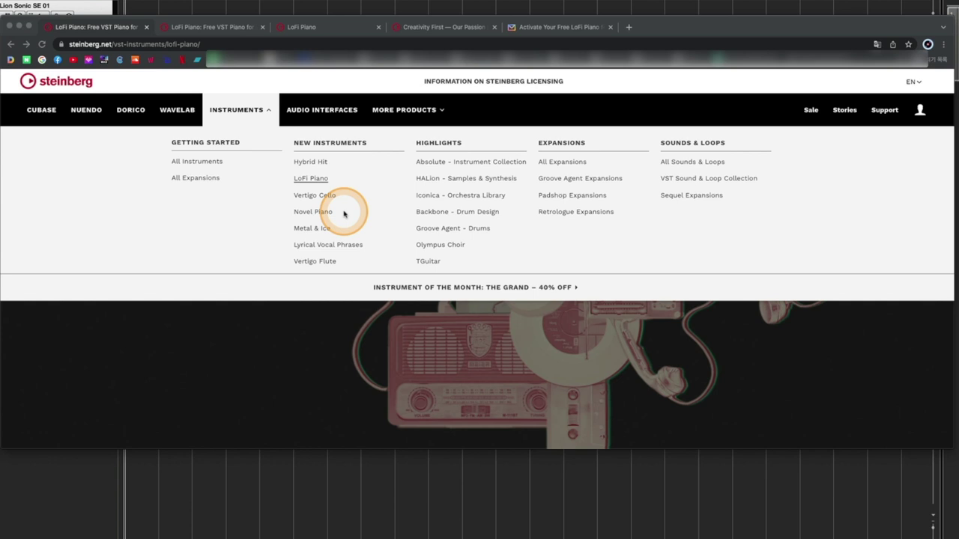
Open the LoFi Piano product page from the Instruments menu.
left_click(309, 182)
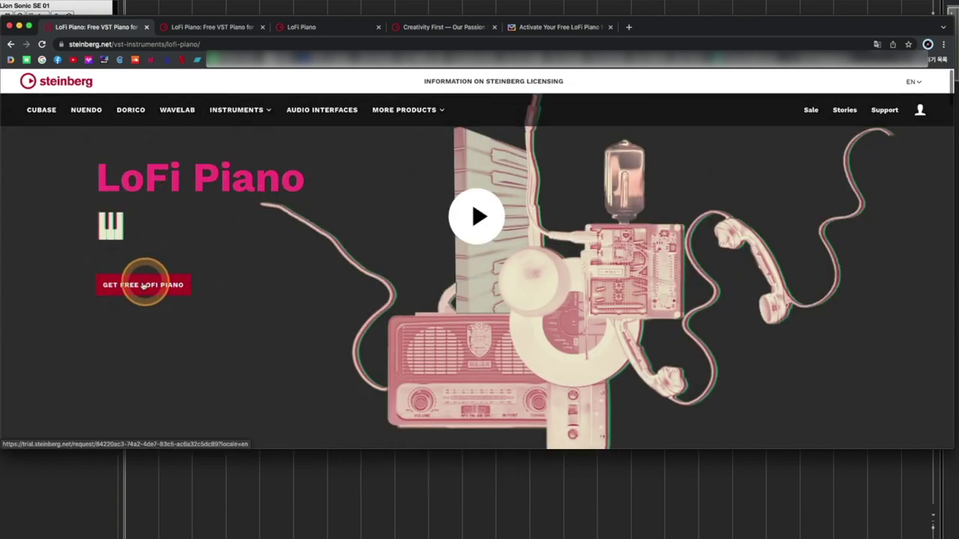
scroll(223, 293, "down", 3)
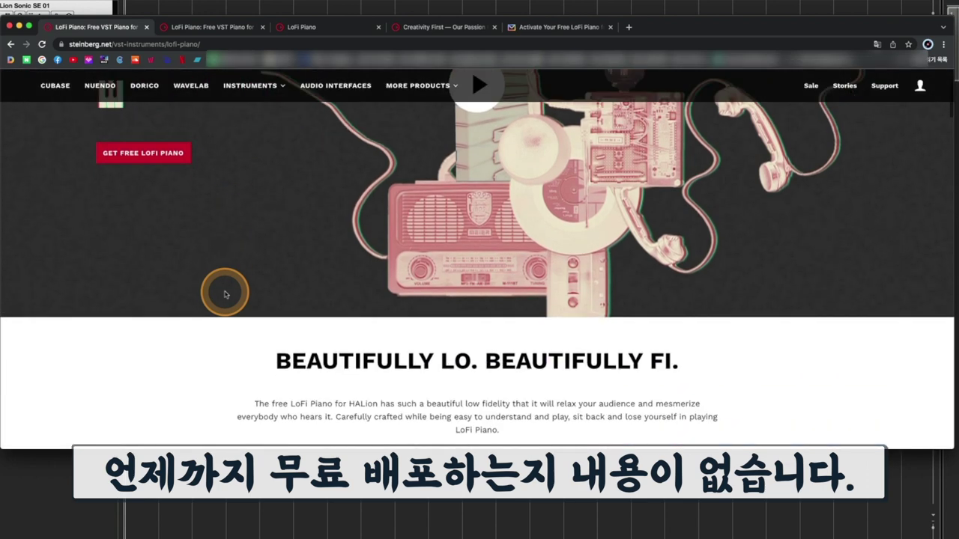
scroll(223, 292, "up", 5)
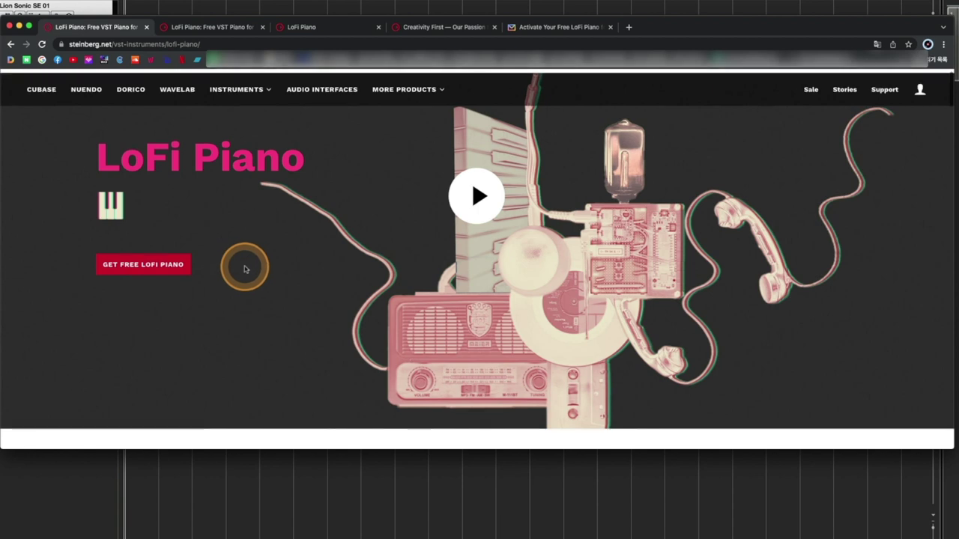
Scroll down to 'How to get your free LoFi Piano' and read the steps, then scroll back up.
scroll(236, 270, "down", 5)
scroll(244, 269, "down", 3)
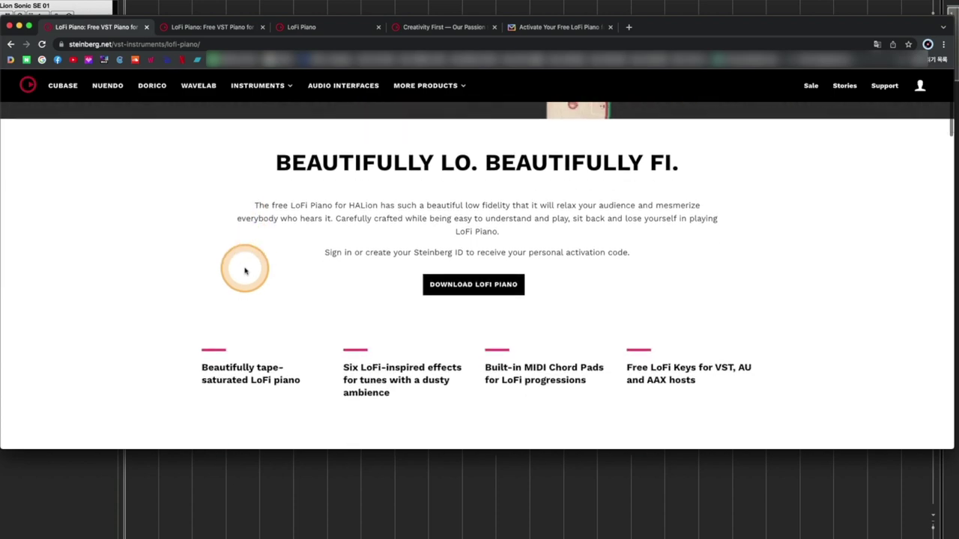
scroll(246, 278, "down", 2)
scroll(249, 283, "down", 1)
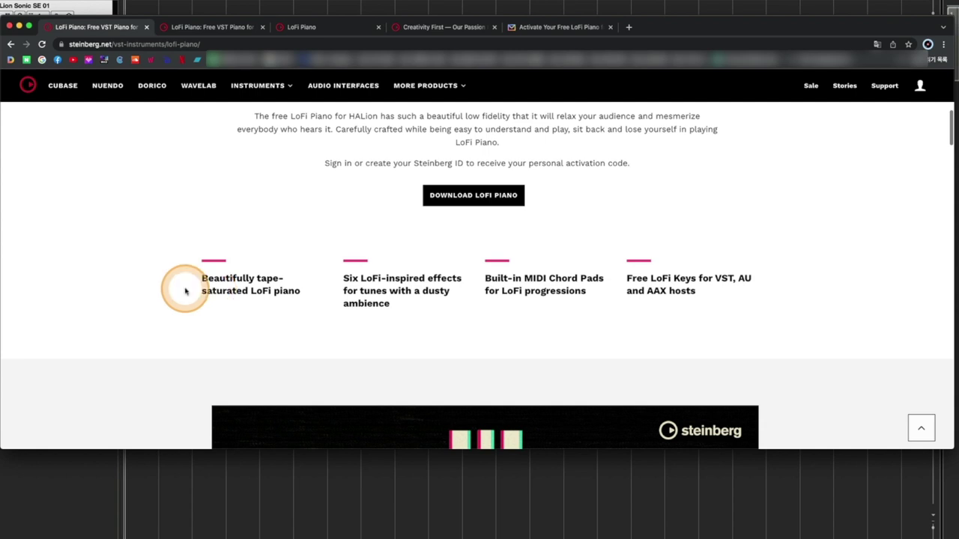
scroll(185, 292, "down", 5)
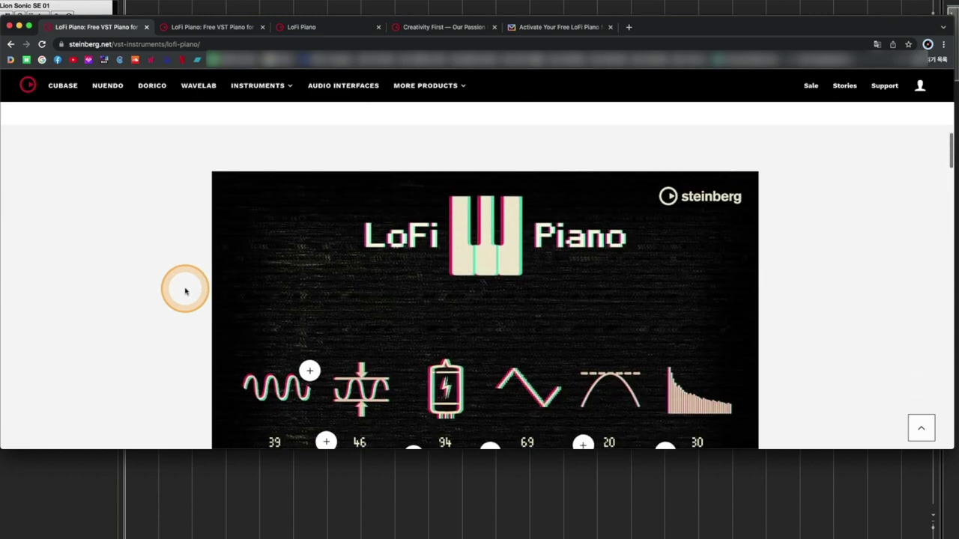
scroll(155, 312, "down", 4)
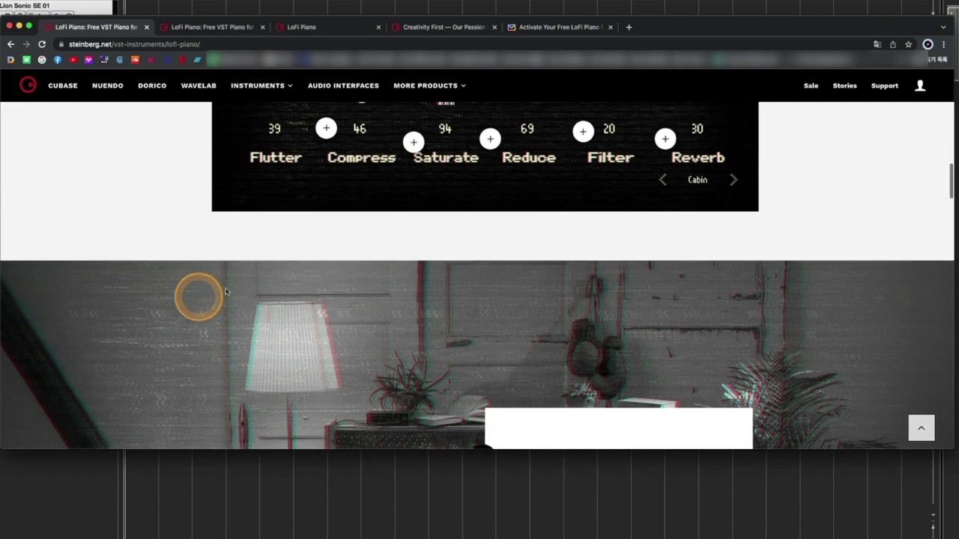
scroll(212, 292, "down", 4)
scroll(225, 291, "down", 2)
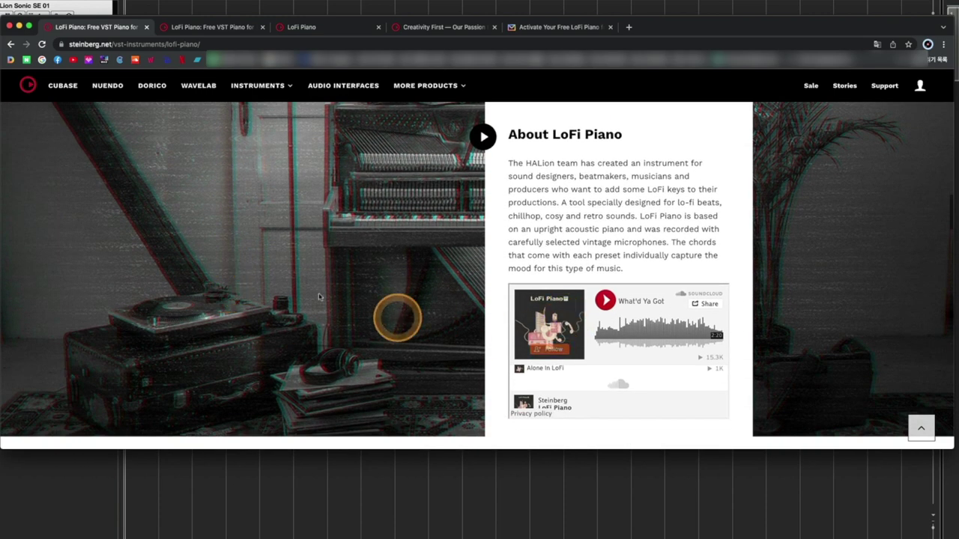
scroll(304, 289, "down", 3)
scroll(305, 293, "down", 3)
scroll(306, 293, "down", 3)
scroll(307, 294, "down", 2)
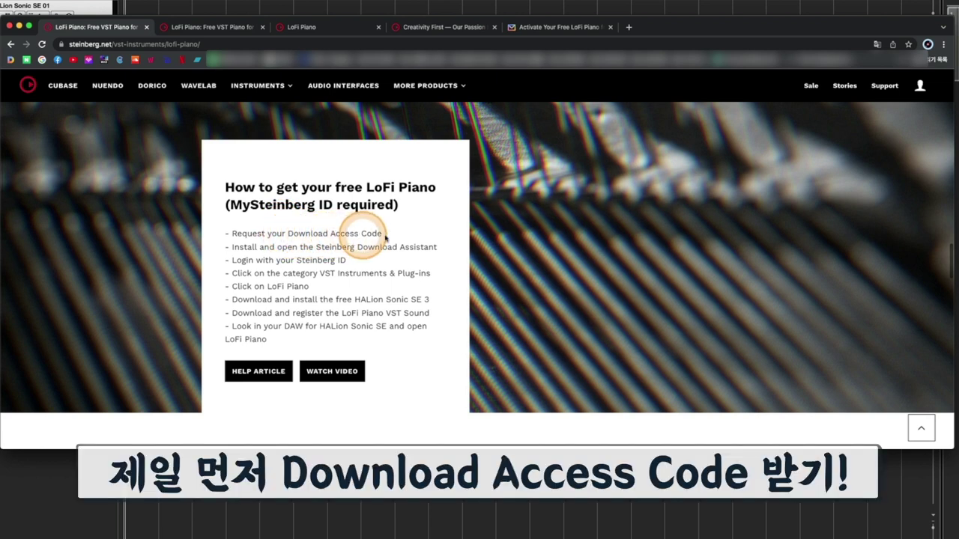
scroll(378, 236, "up", 10)
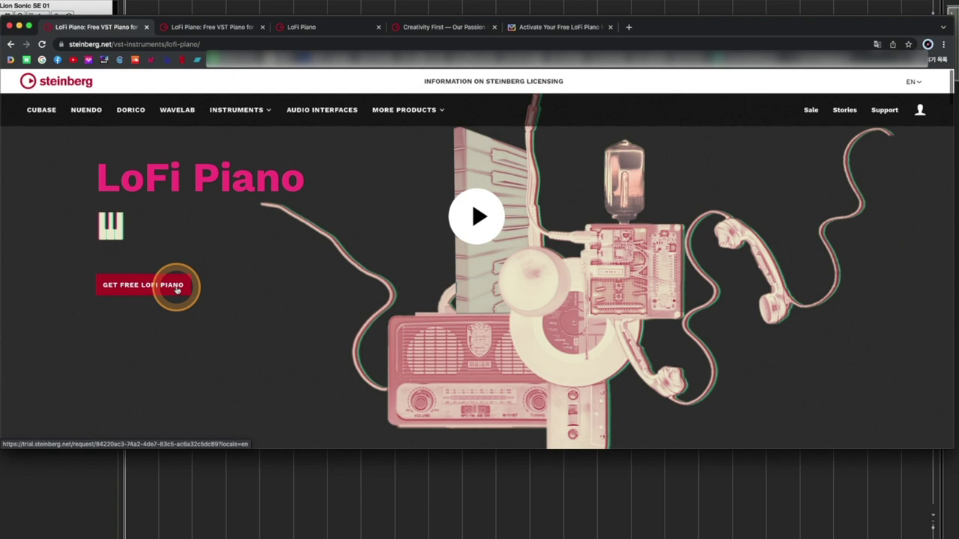
Request the free piano with the GET FREE LOFI PIANO button.
left_click(177, 291)
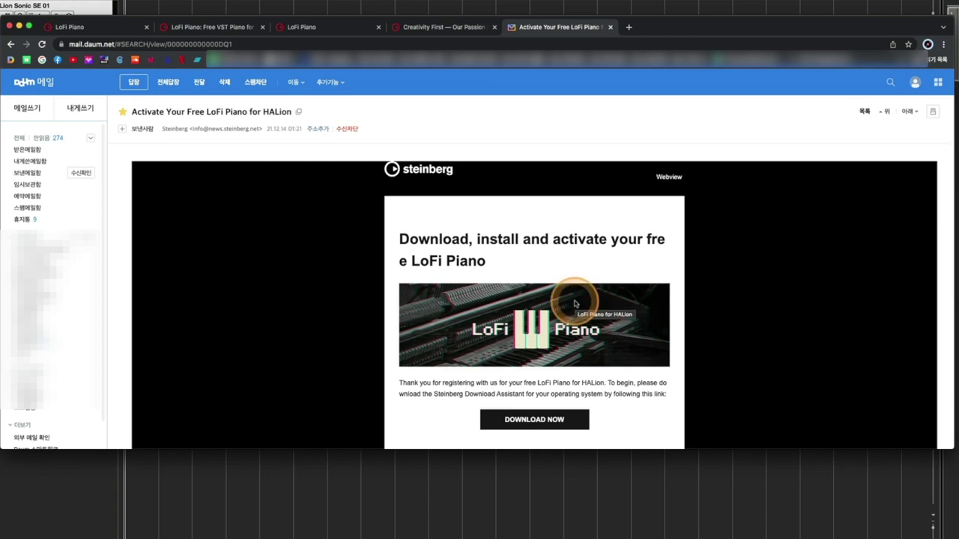
Follow the LoFi Piano banner link in the Steinberg activation email.
left_click(501, 285)
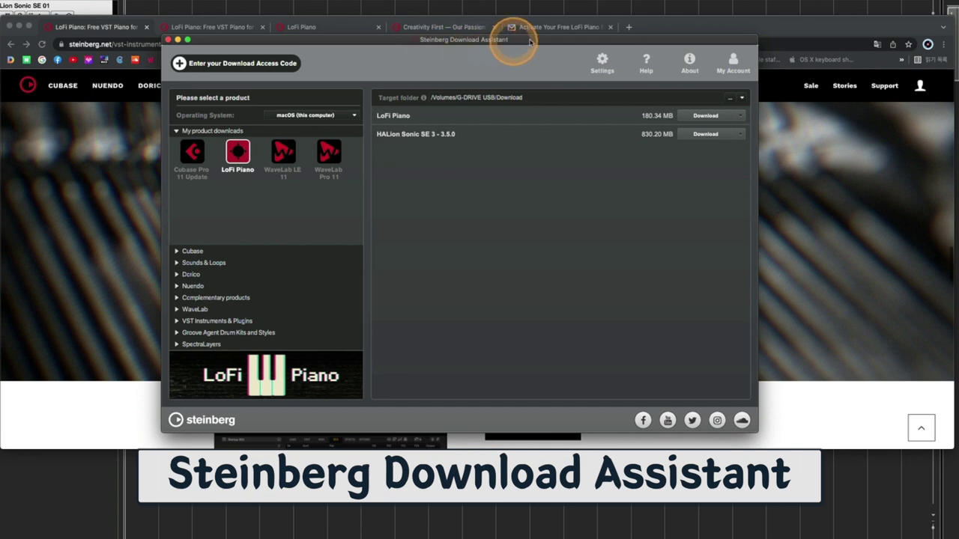
left_click_drag(454, 38, 537, 43)
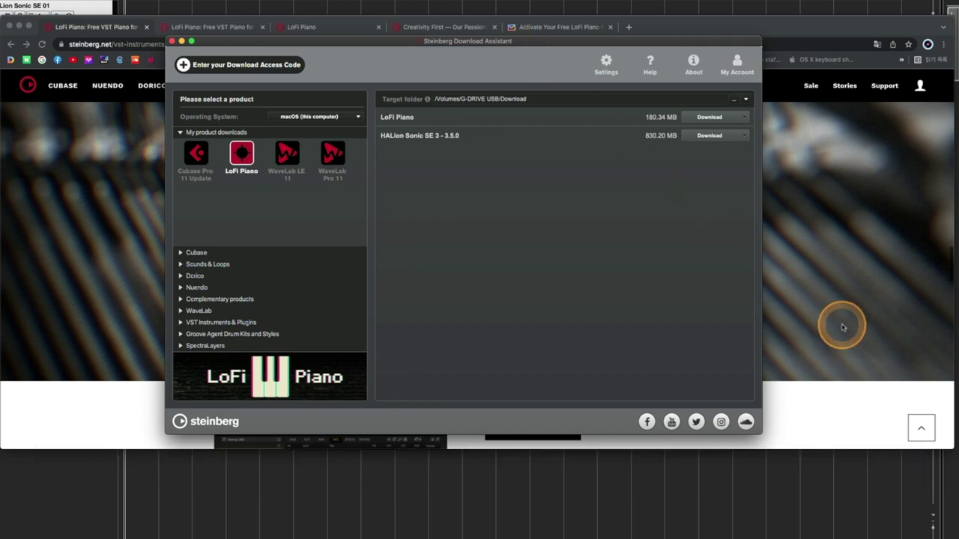
left_click(842, 328)
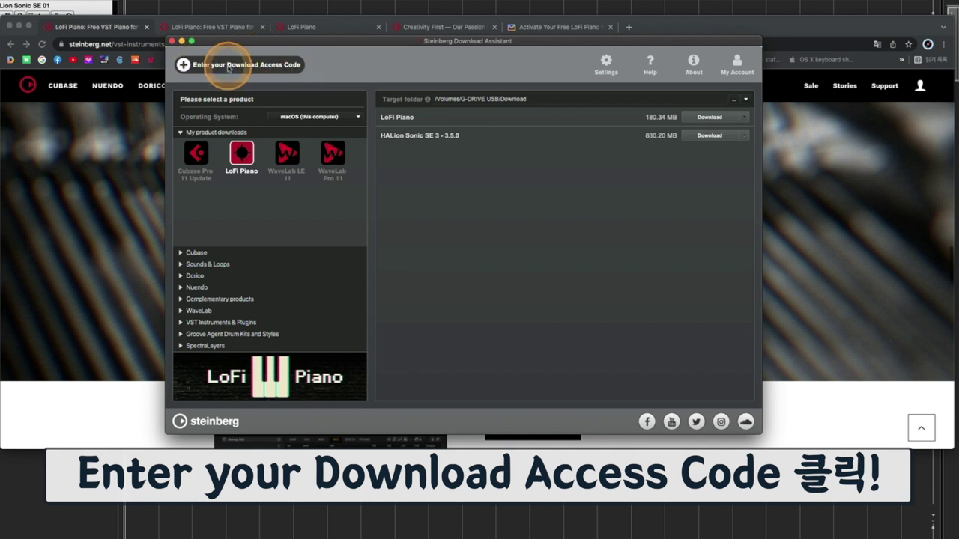
Cancel the Download Access Code prompt and collapse My product downloads.
left_click(228, 66)
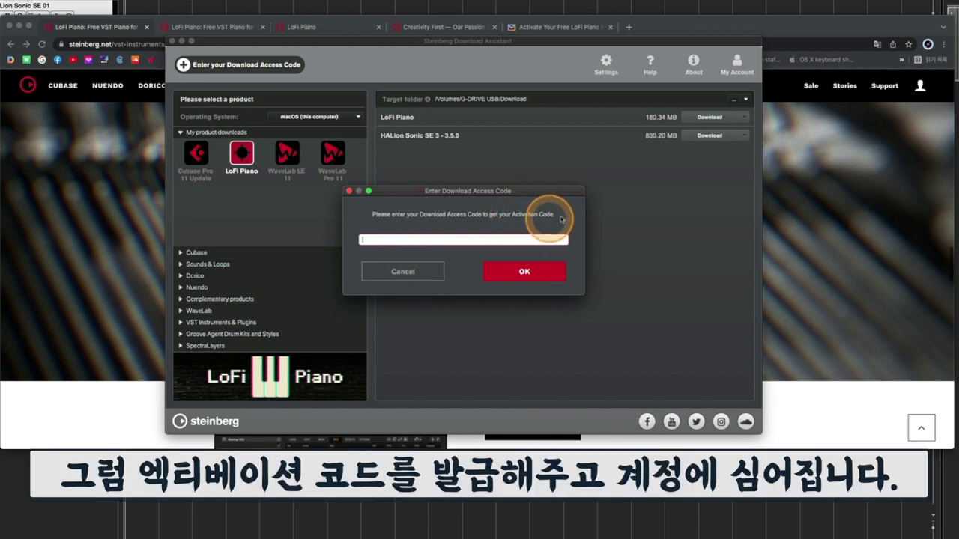
left_click(416, 273)
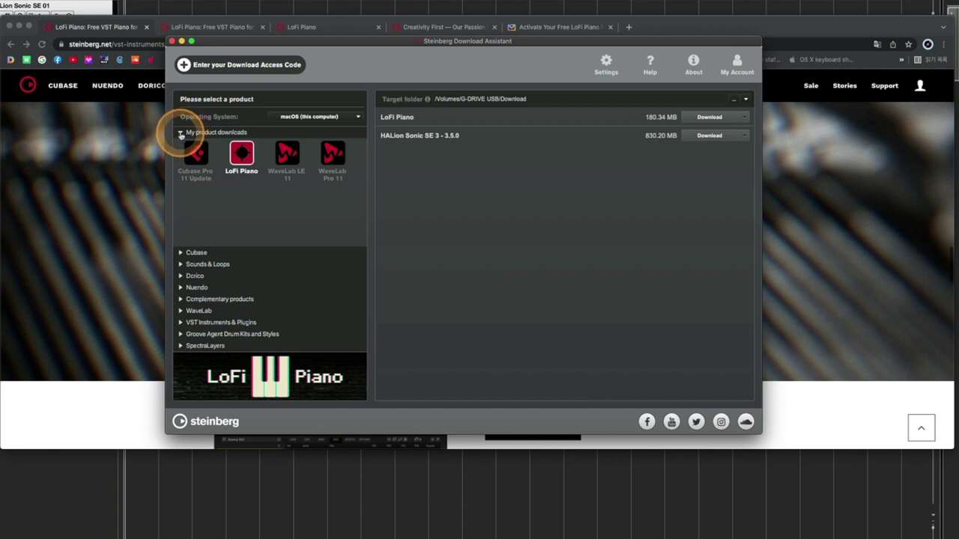
left_click(181, 132)
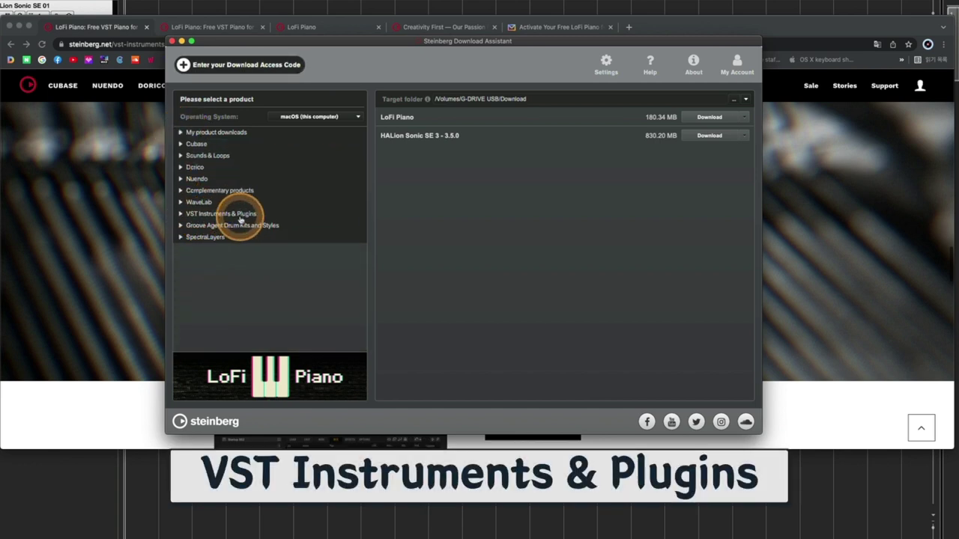
Expand VST Instruments & Plugins and select LoFi Piano from the instrument grid.
left_click(240, 215)
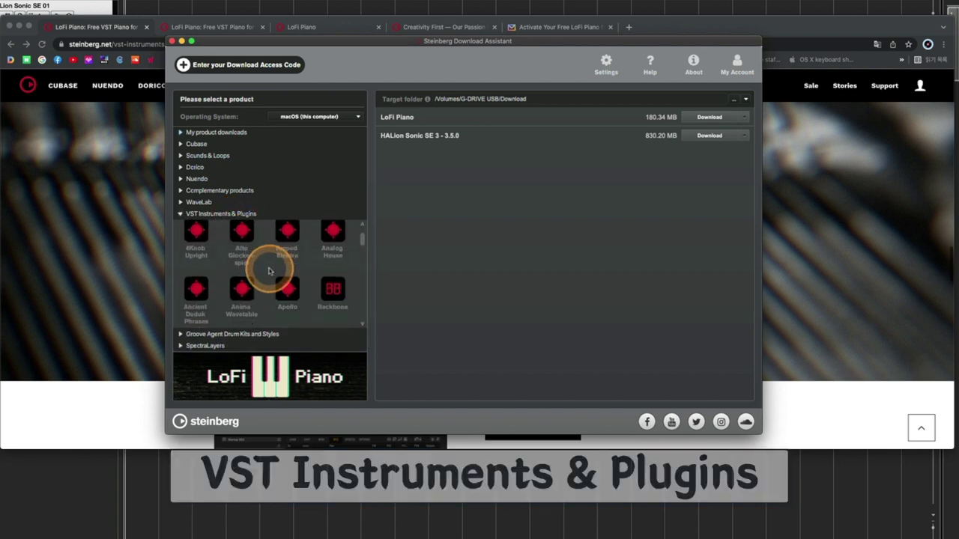
scroll(270, 271, "down", 2)
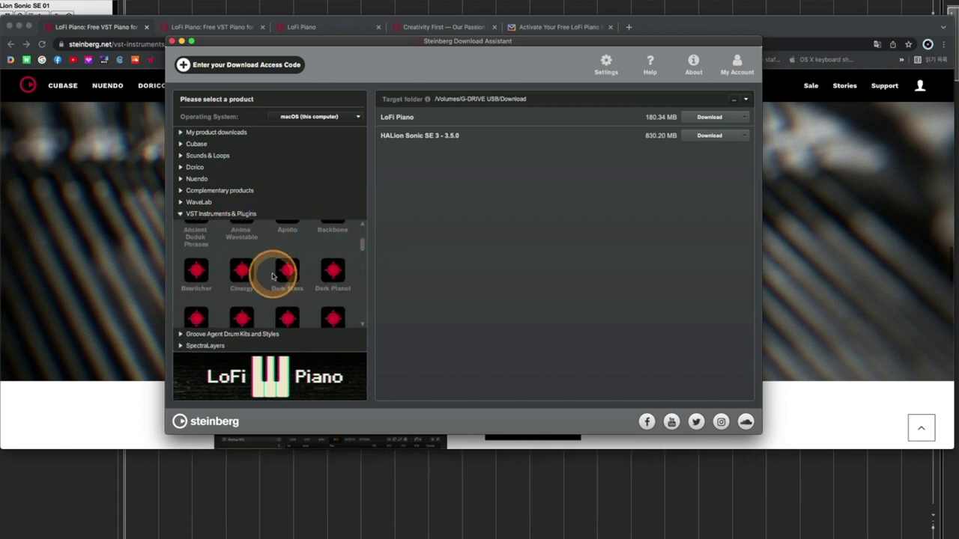
scroll(274, 281, "down", 2)
scroll(274, 281, "down", 1)
scroll(273, 281, "down", 1)
scroll(271, 281, "down", 1)
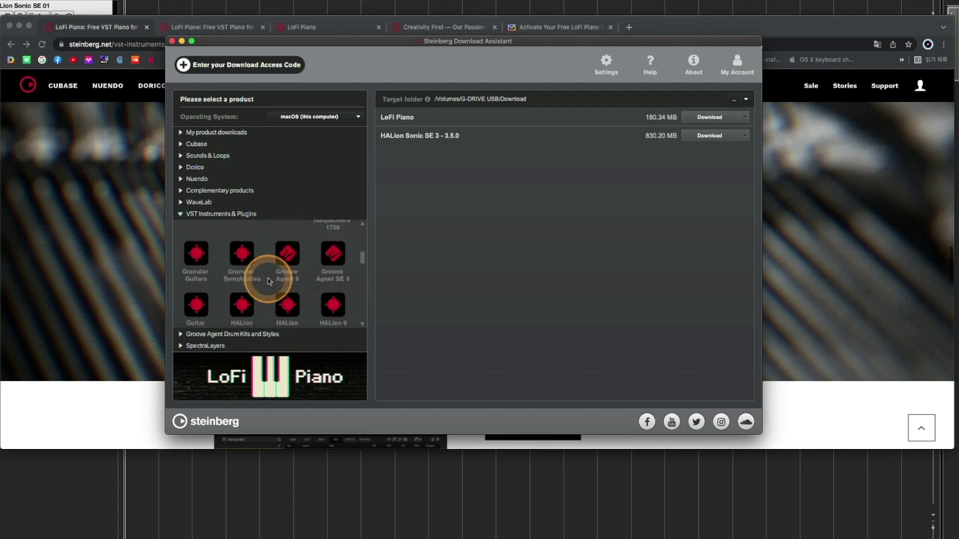
scroll(269, 281, "down", 1)
scroll(268, 281, "down", 1)
scroll(268, 281, "down", 1)
scroll(269, 281, "down", 1)
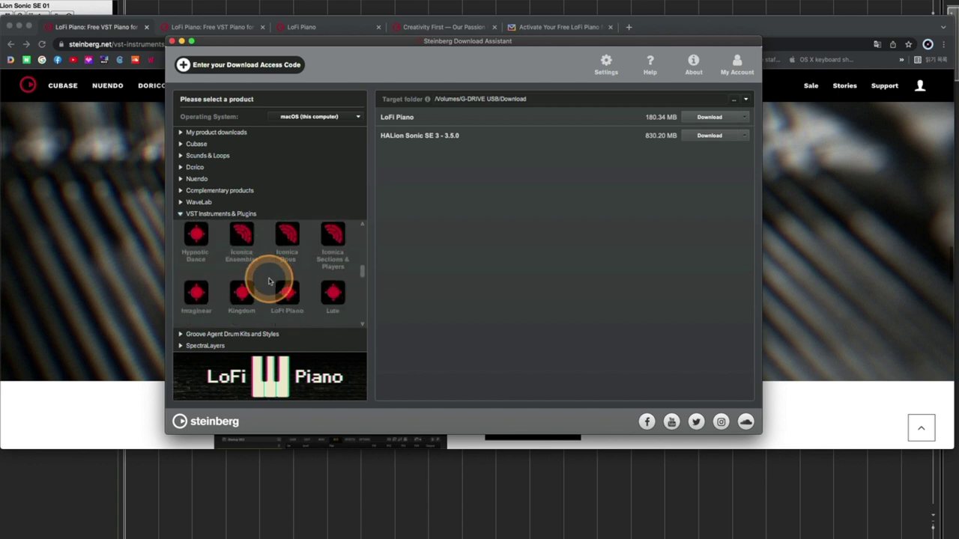
scroll(268, 281, "down", 1)
scroll(270, 277, "down", 1)
left_click(287, 226)
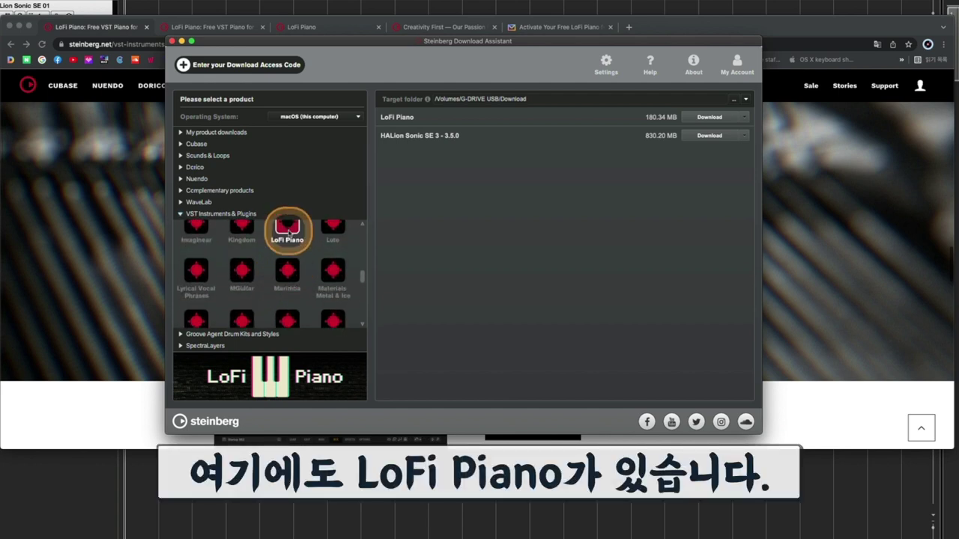
scroll(289, 242, "up", 1)
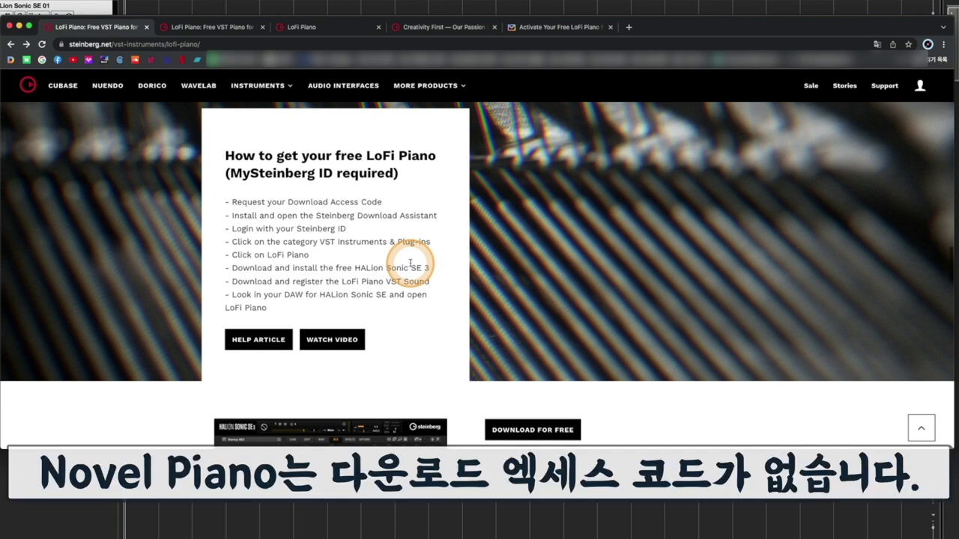
Go to the Novel Piano page via the Instruments menu and scroll to Download Novel Piano.
scroll(410, 262, "up", 5)
left_click(257, 85)
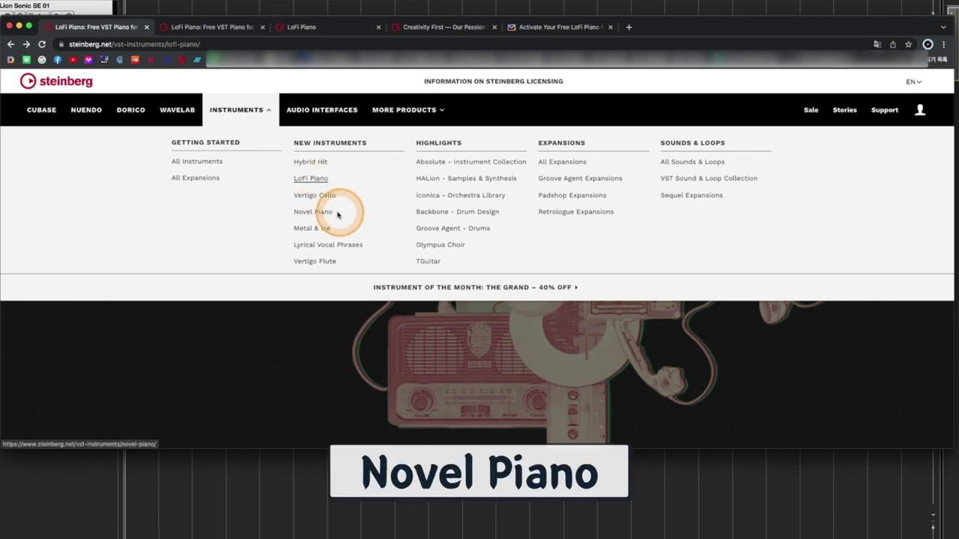
left_click(313, 213)
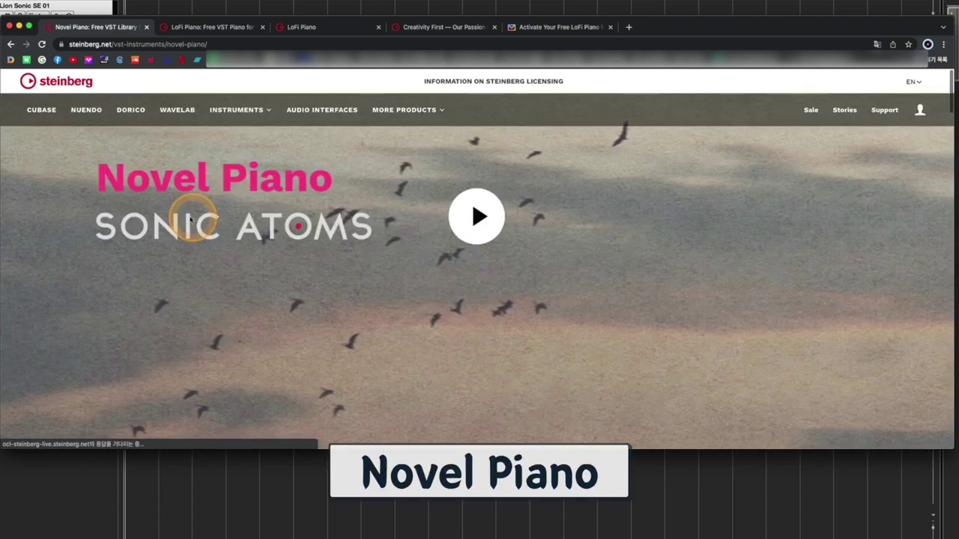
scroll(324, 255, "down", 3)
scroll(314, 253, "down", 5)
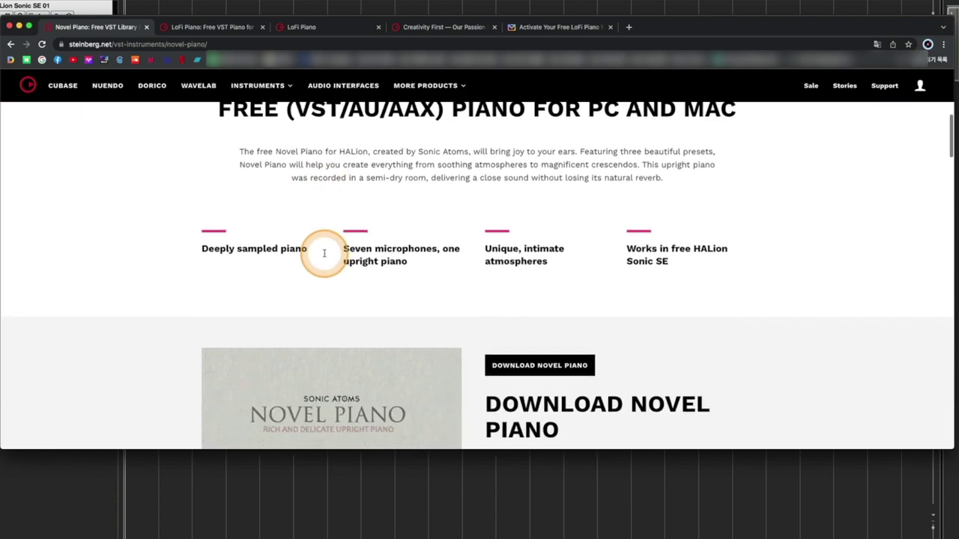
scroll(663, 357, "up", 10)
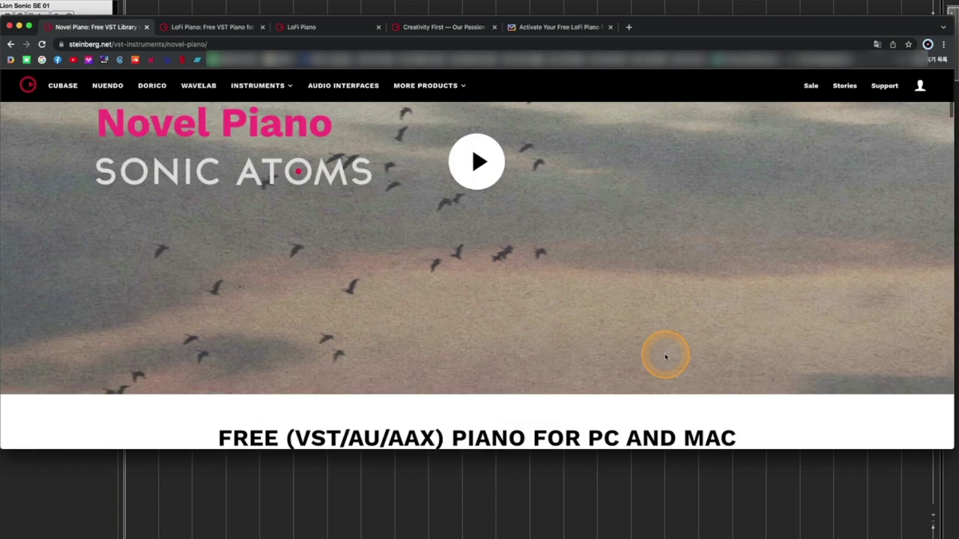
scroll(345, 279, "down", 3)
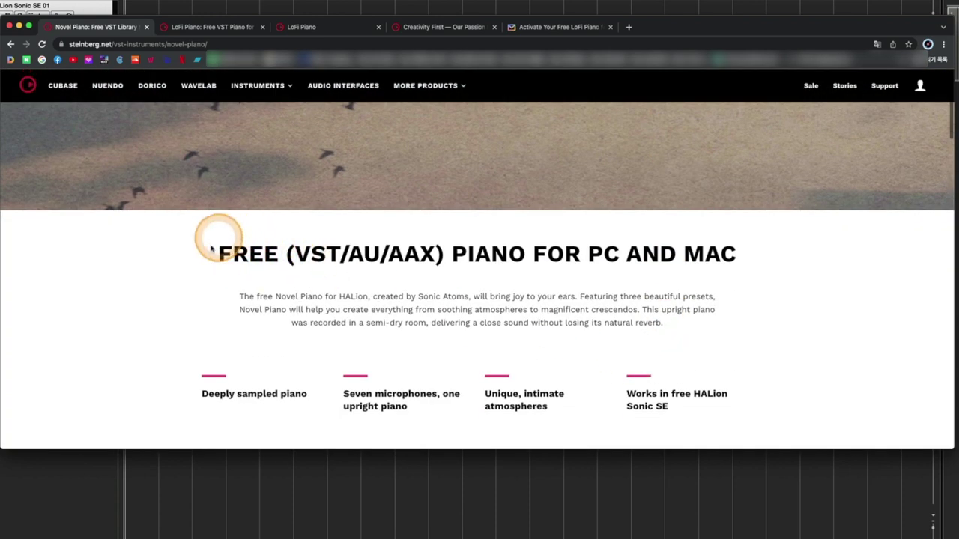
scroll(492, 306, "down", 5)
scroll(702, 229, "up", 5)
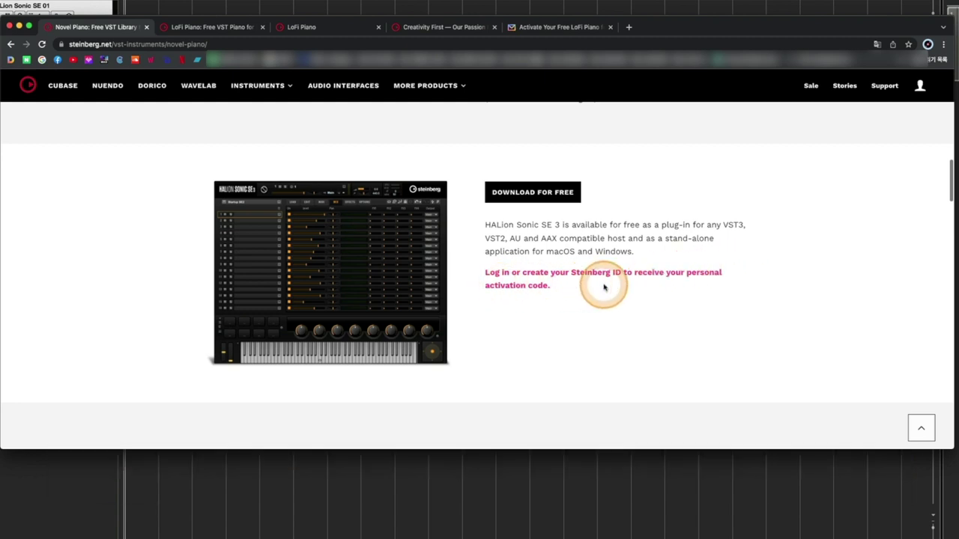
scroll(604, 286, "up", 10)
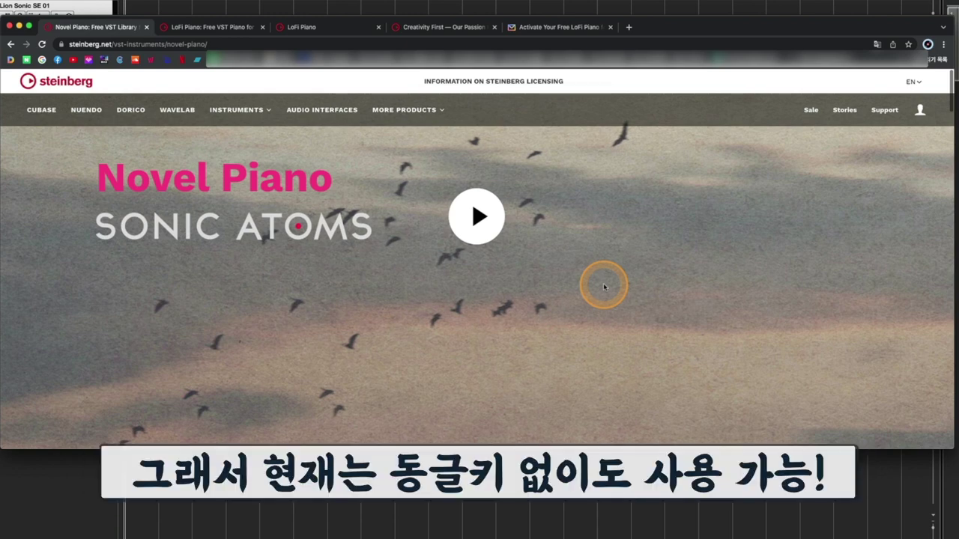
scroll(604, 286, "down", 10)
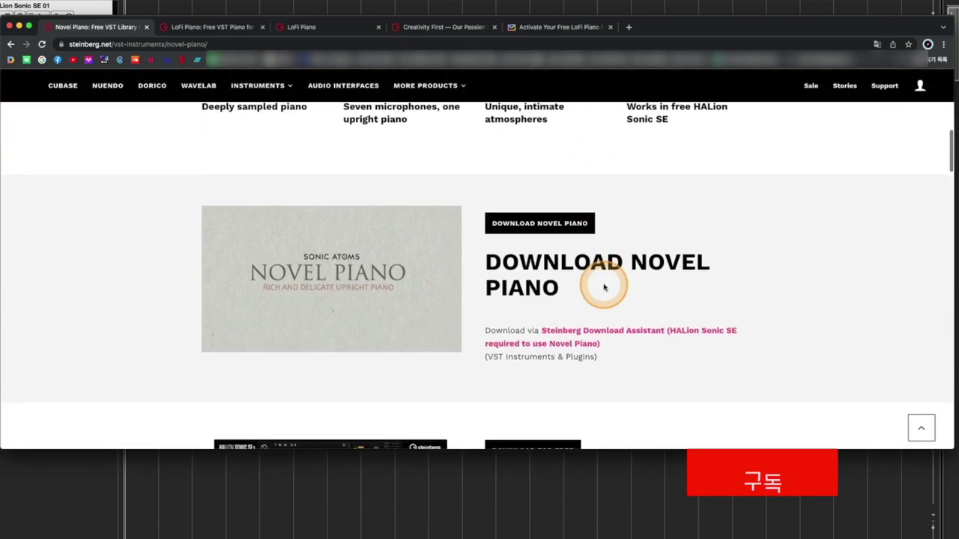
scroll(604, 285, "down", 3)
scroll(604, 283, "down", 3)
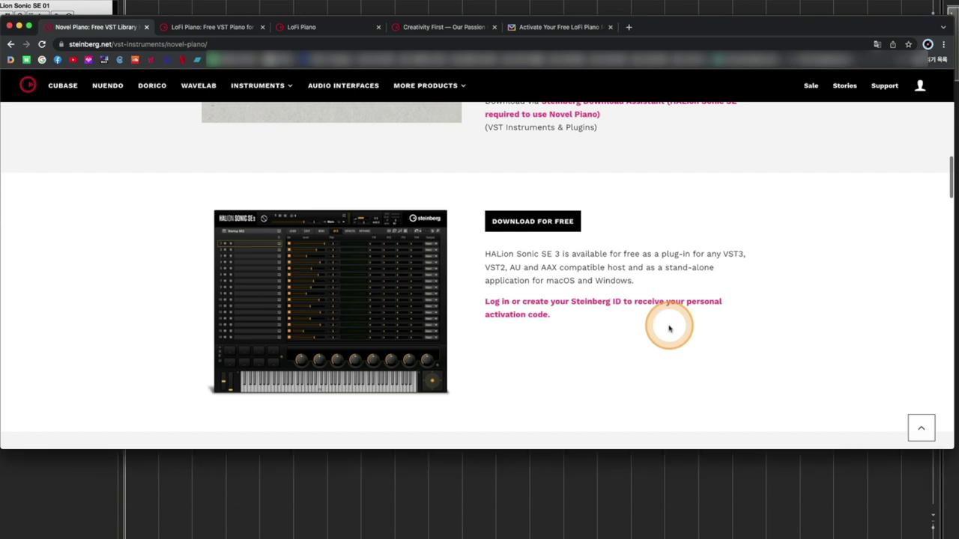
scroll(669, 328, "up", 15)
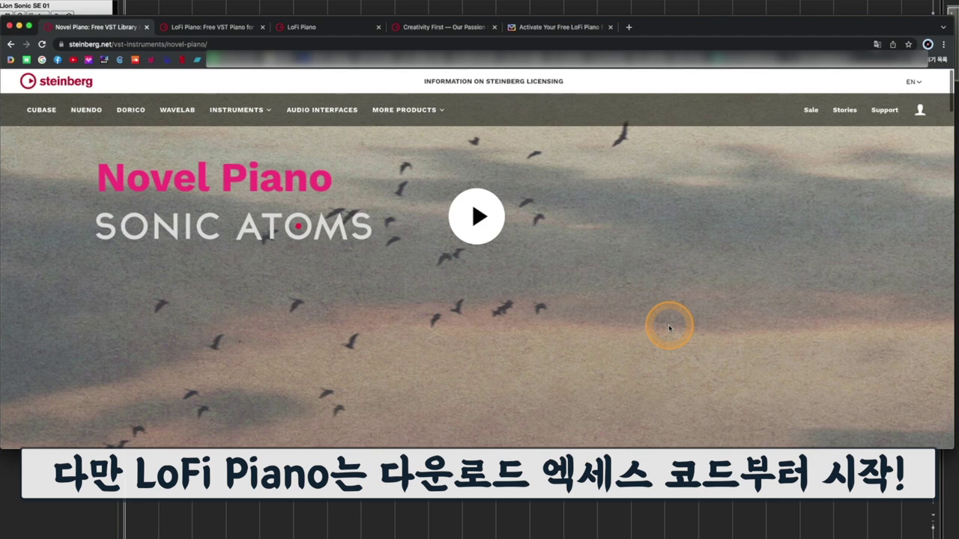
Select Novel Piano from the VST Instruments & Plugins list to download it.
scroll(669, 328, "down", 3)
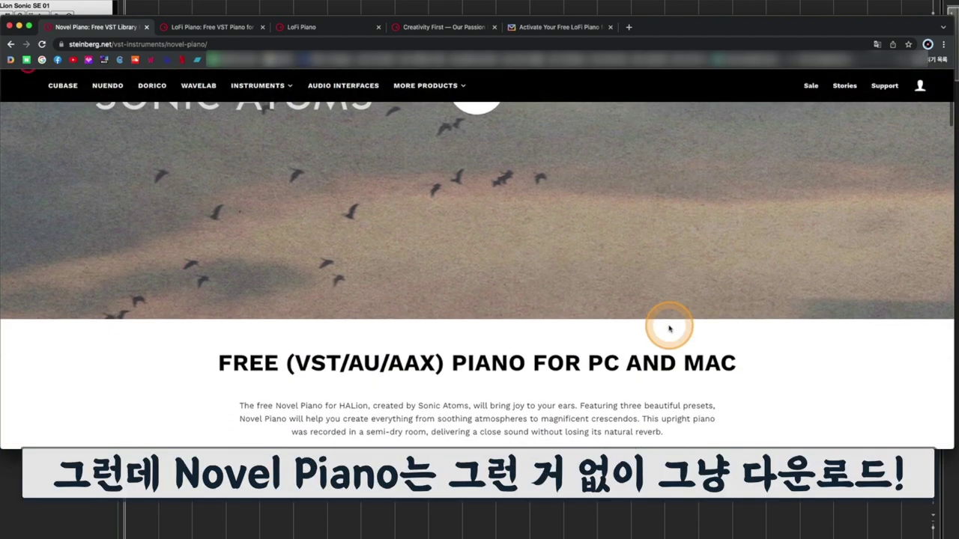
scroll(667, 326, "down", 2)
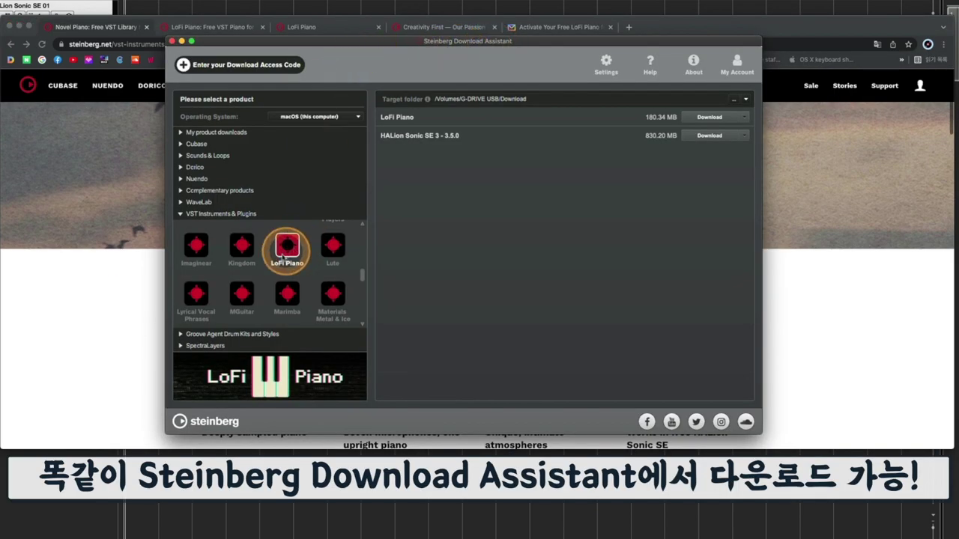
scroll(291, 262, "down", 5)
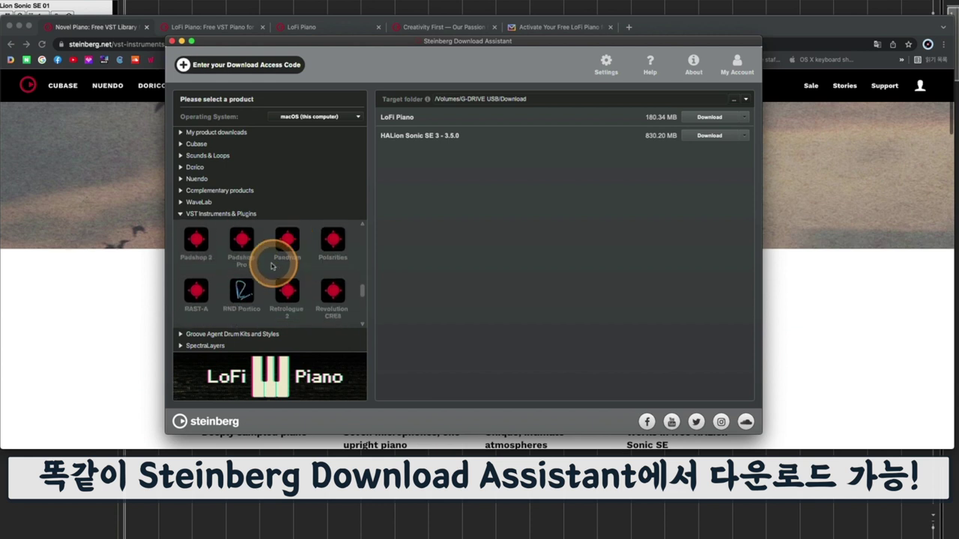
scroll(258, 259, "up", 2)
left_click(286, 244)
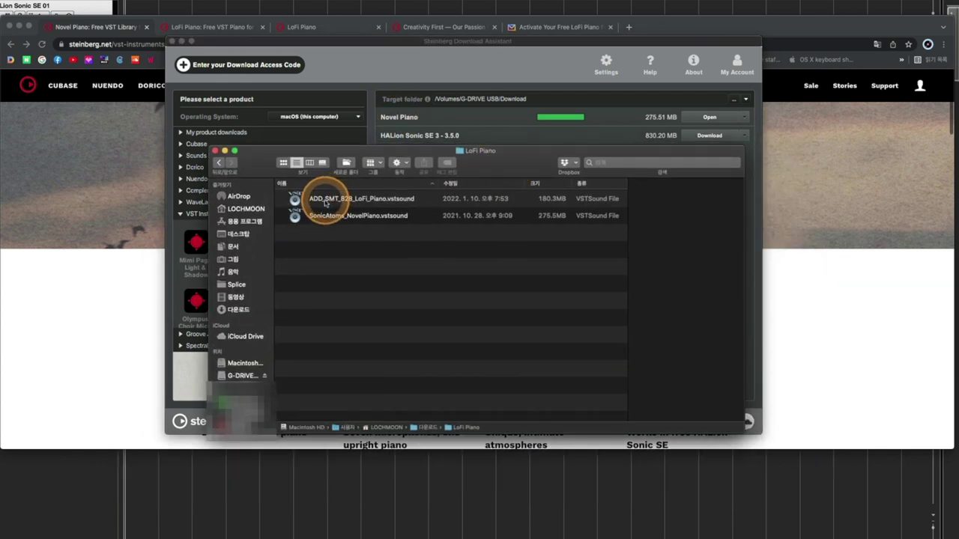
Open ADD_SMT_828_LoFi_Piano.vstsound and SonicAtoms_NovelPiano.vstsound from the LoFi Piano folder to install them.
left_click(314, 197)
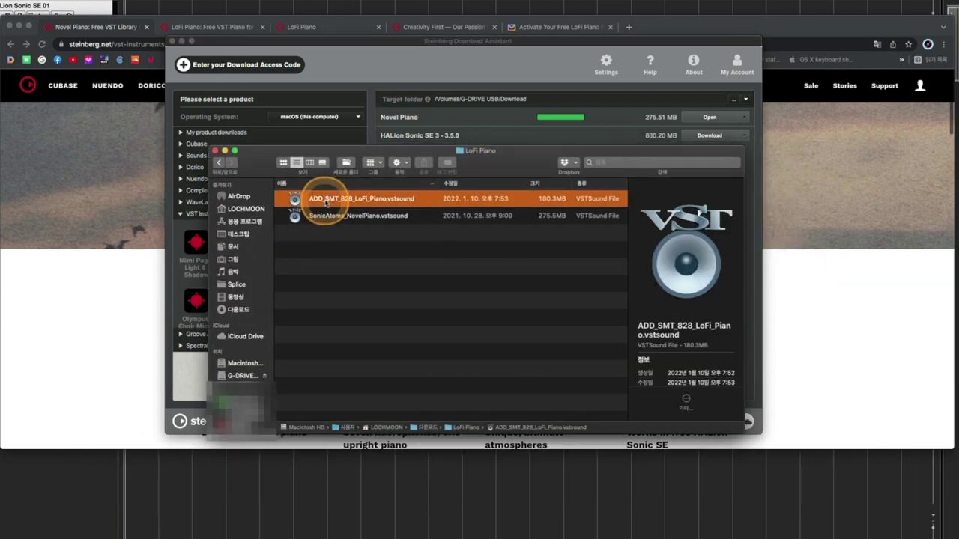
left_click(333, 216)
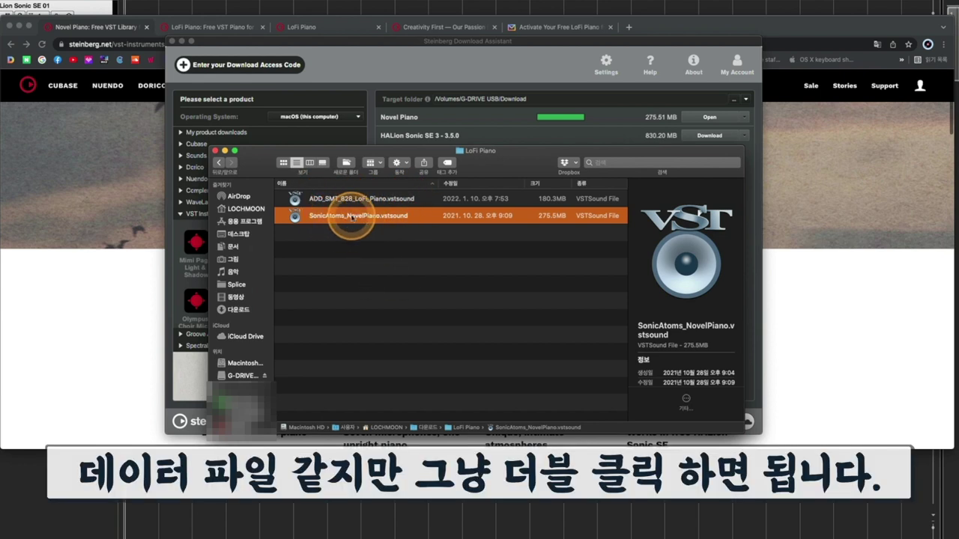
left_click(350, 202)
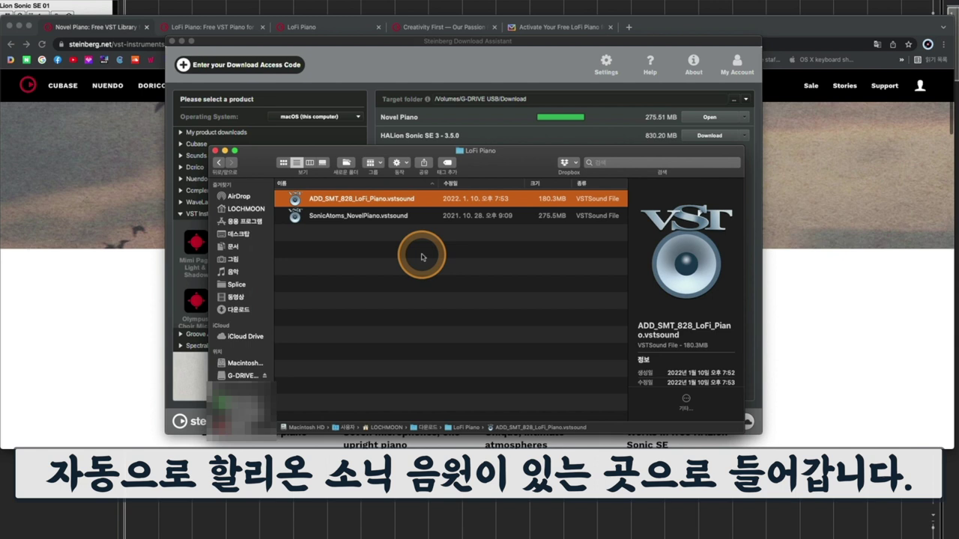
left_click(372, 216)
left_click(370, 200)
left_click(369, 216)
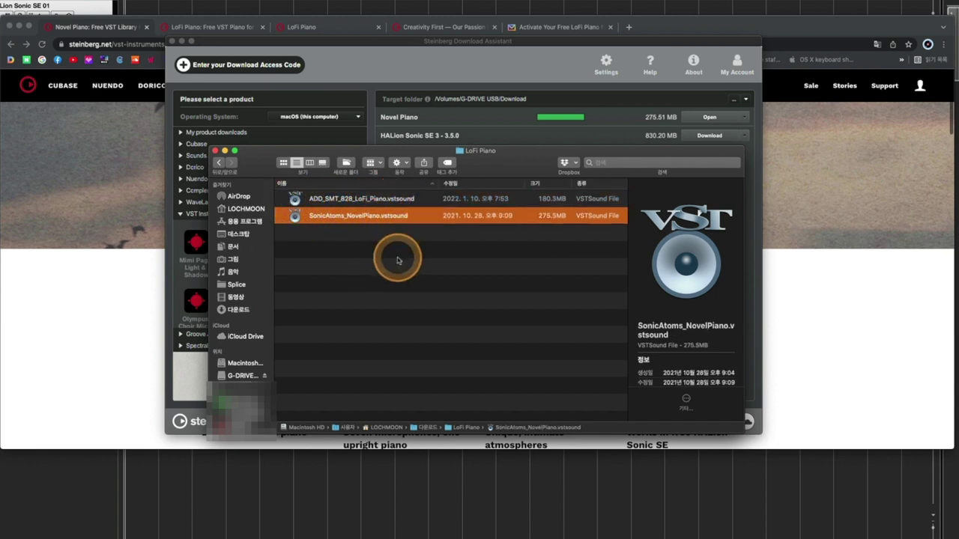
left_click(362, 199)
left_click(355, 220)
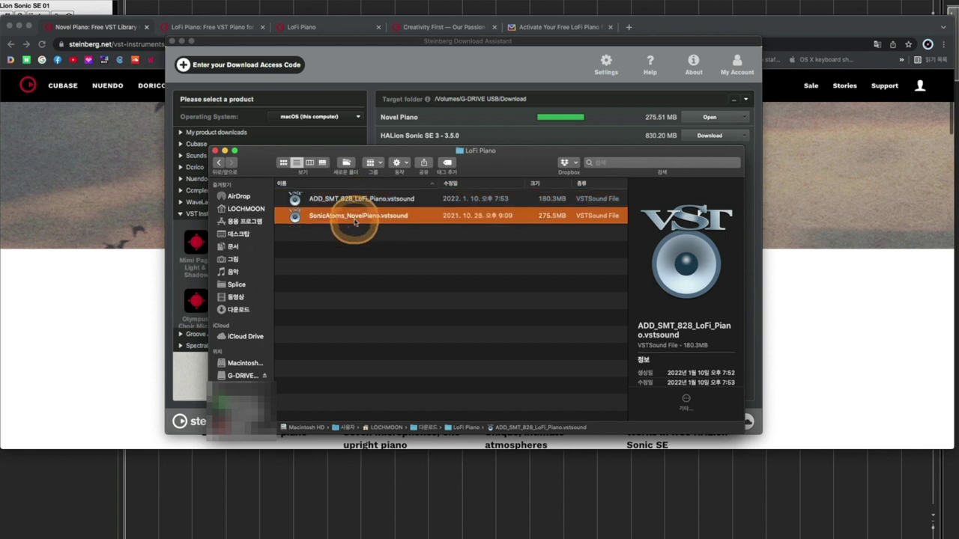
left_click(364, 200)
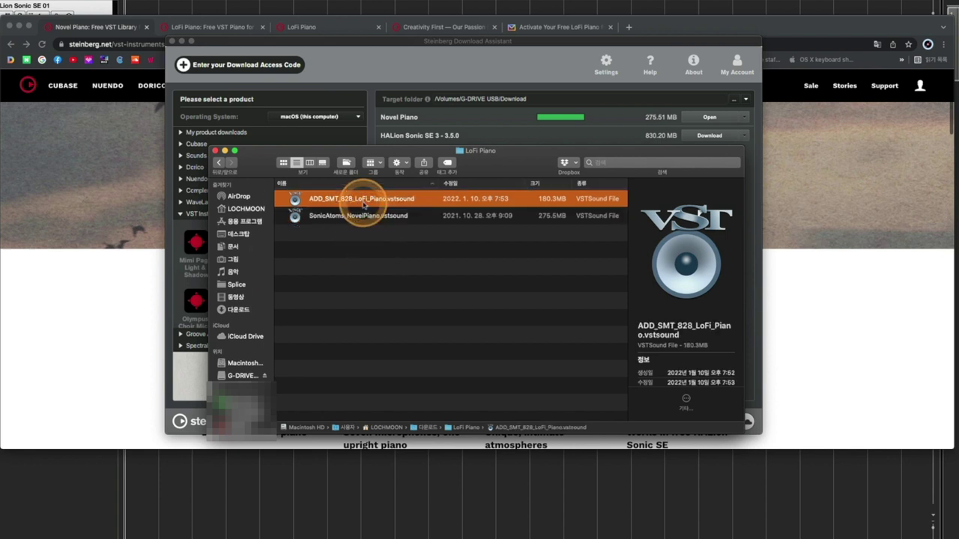
left_click(361, 219)
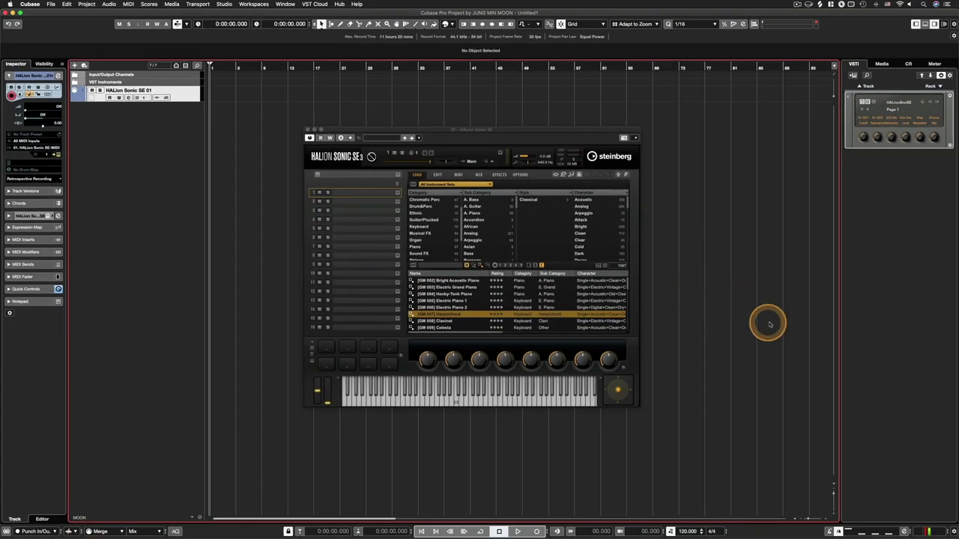
Nudge the HALion Sonic SE window up and open the All Instrument Sets dropdown.
left_click_drag(458, 131, 453, 114)
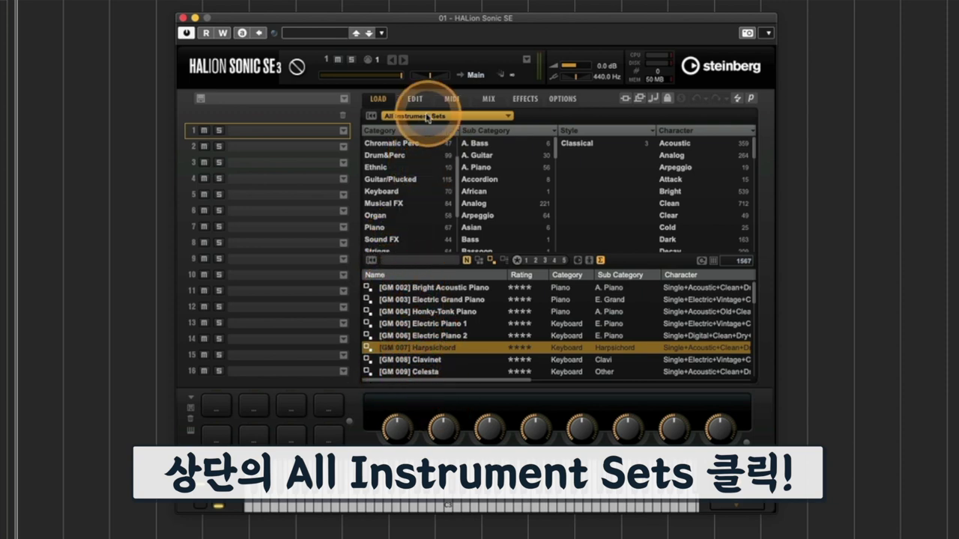
left_click(427, 117)
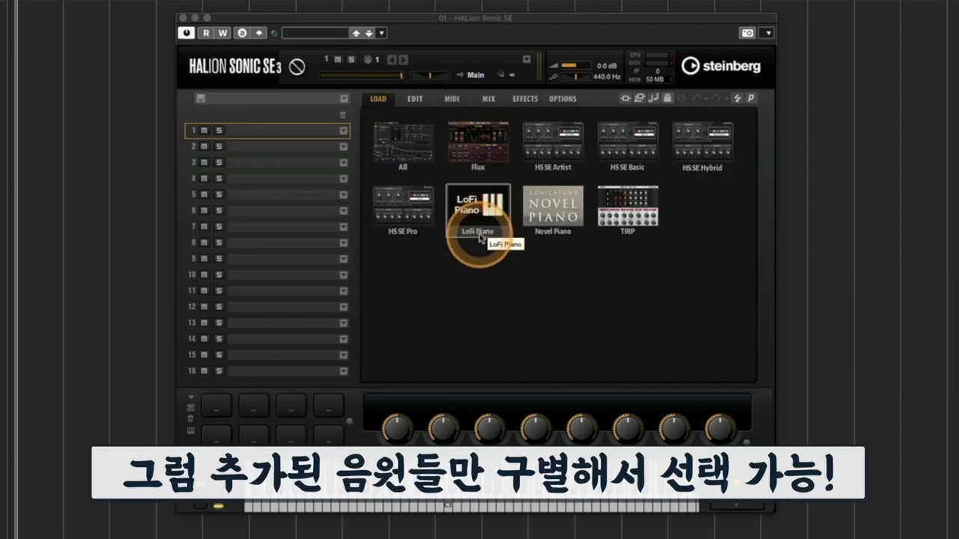
Filter to the LoFi Piano set and load Broken Tube Radio, then Cabin in the Woods, into slot 1.
left_click(474, 218)
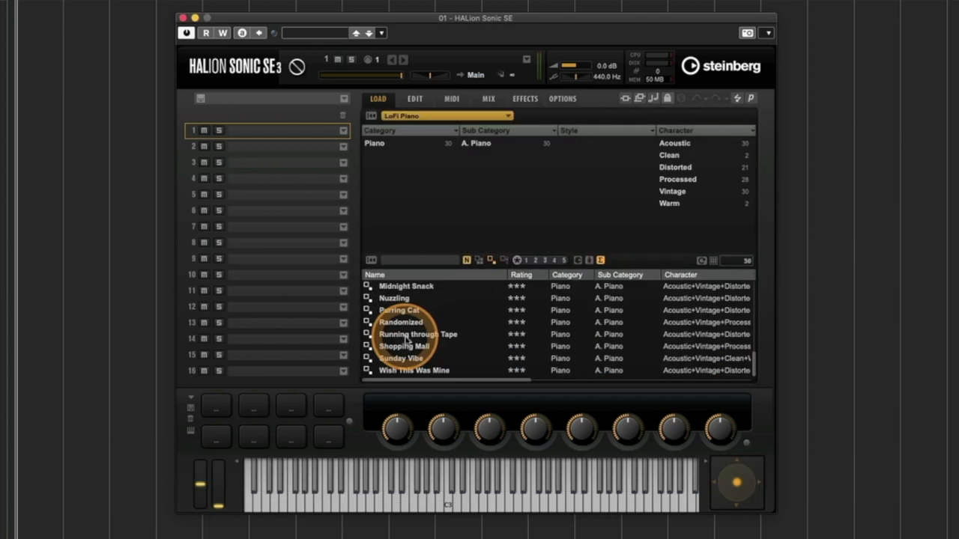
scroll(430, 352, "up", 5)
scroll(413, 338, "up", 5)
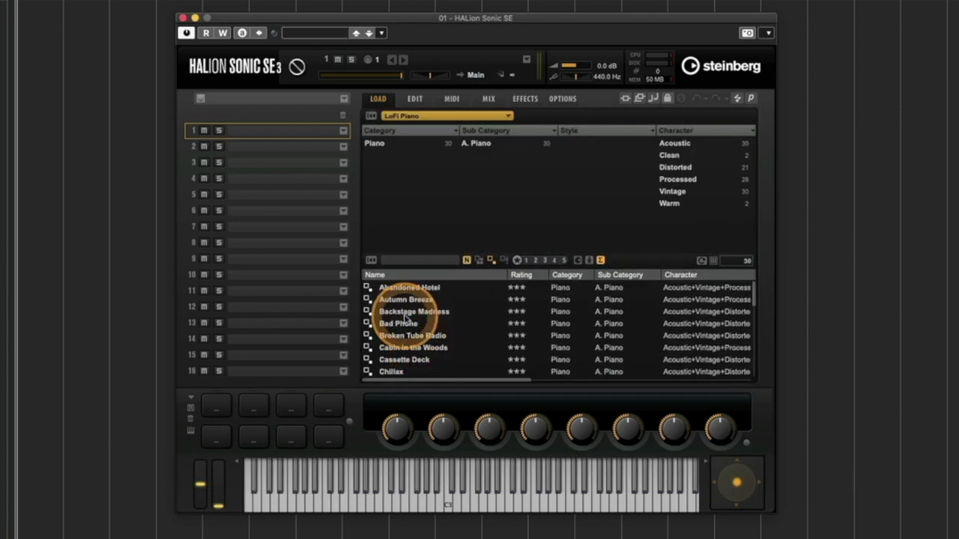
left_click(413, 337)
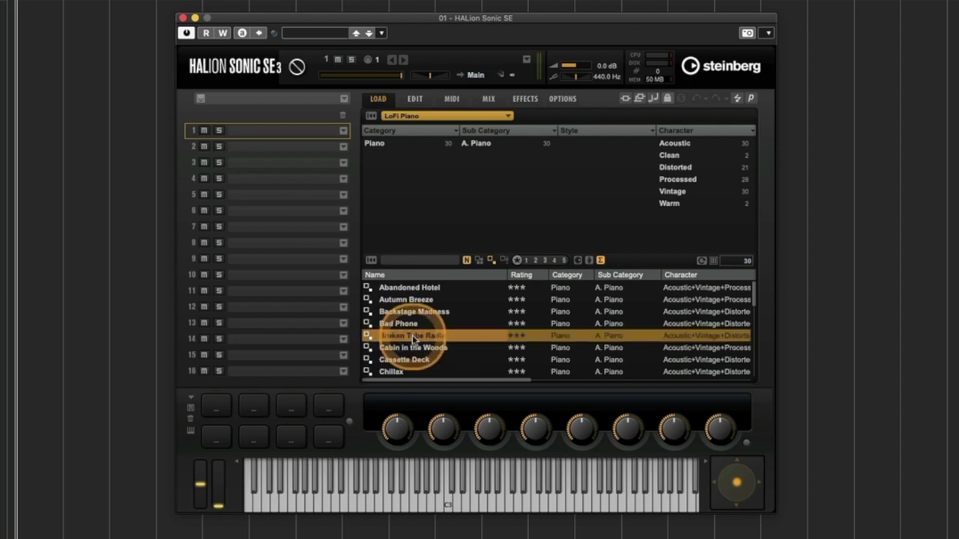
double_click(413, 337)
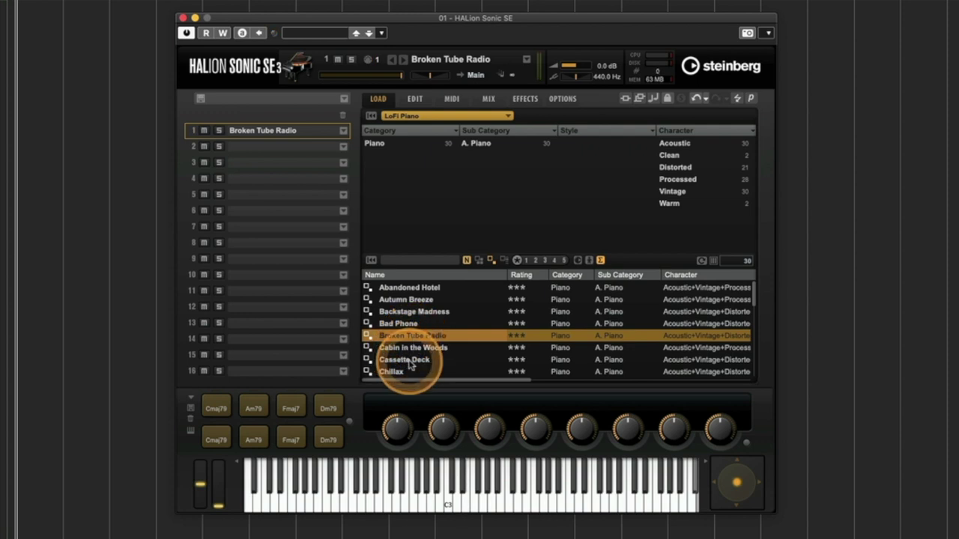
double_click(427, 349)
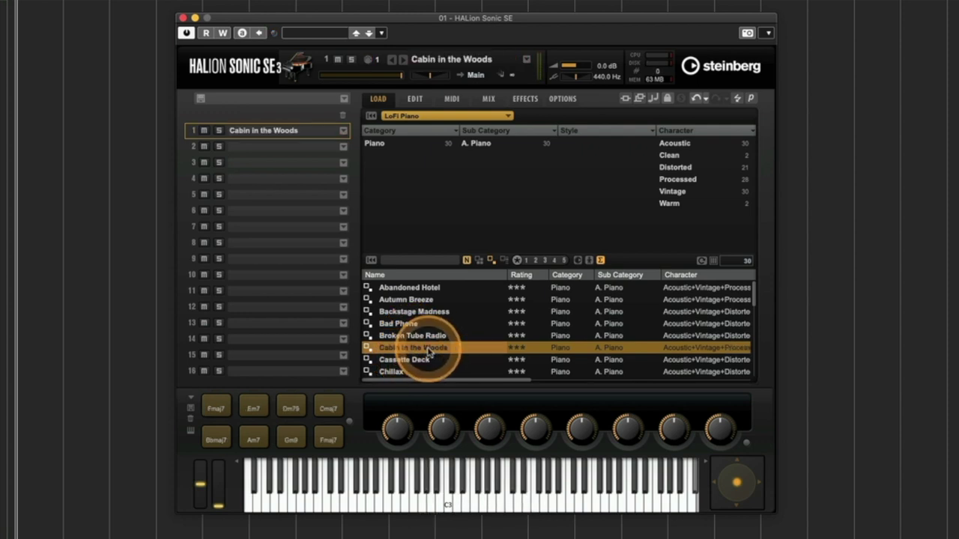
Browse the LoFi presets, then switch the instrument set to Novel Piano.
scroll(432, 347, "down", 4)
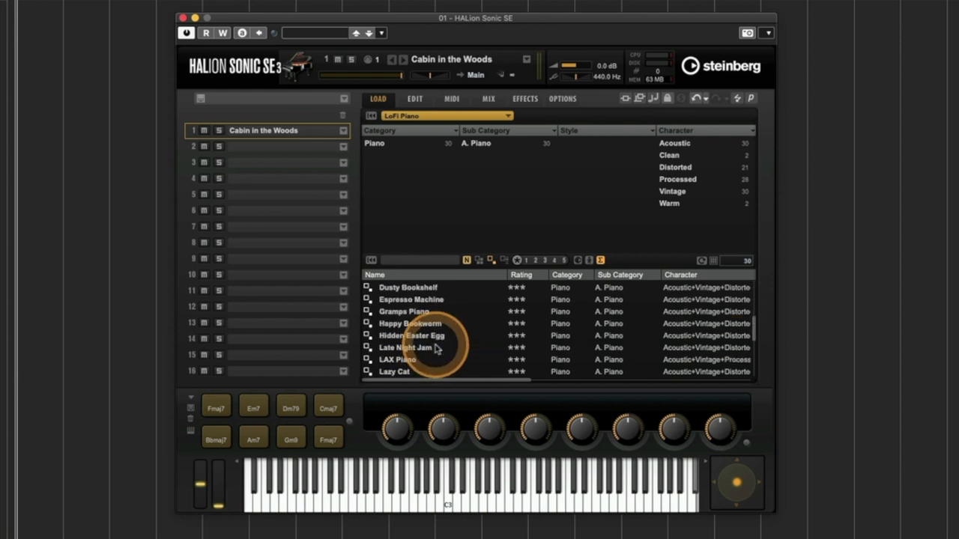
scroll(434, 344, "down", 1)
scroll(420, 319, "down", 2)
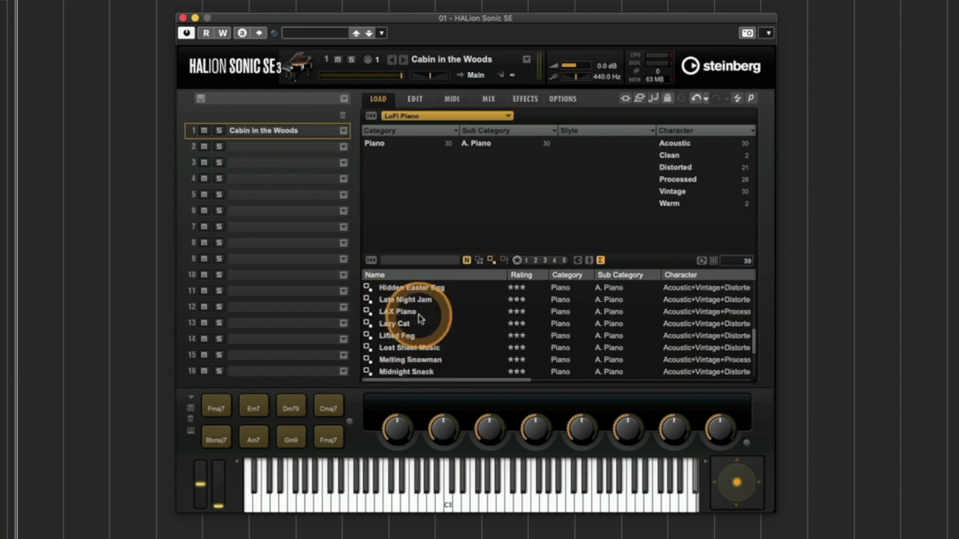
scroll(442, 330, "up", 7)
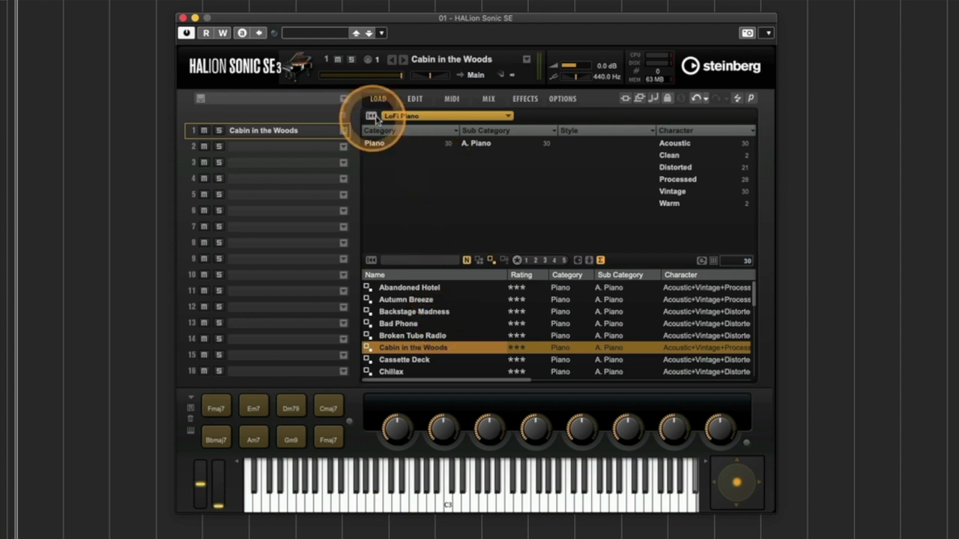
left_click(416, 116)
left_click(573, 207)
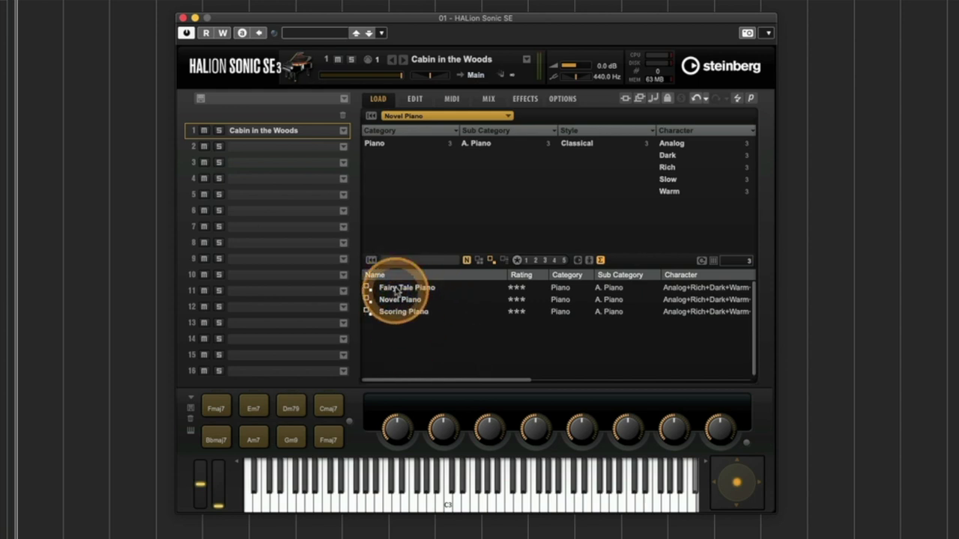
Load Fairy Tale Piano, then Novel Piano, into slot 1 and switch back to the LoFi Piano set.
left_click_drag(403, 291, 526, 320)
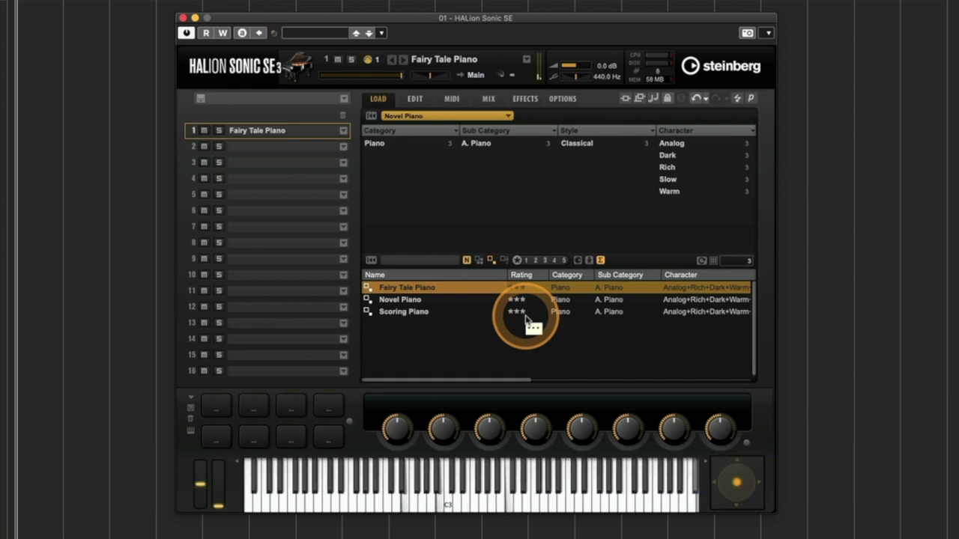
left_click(465, 301)
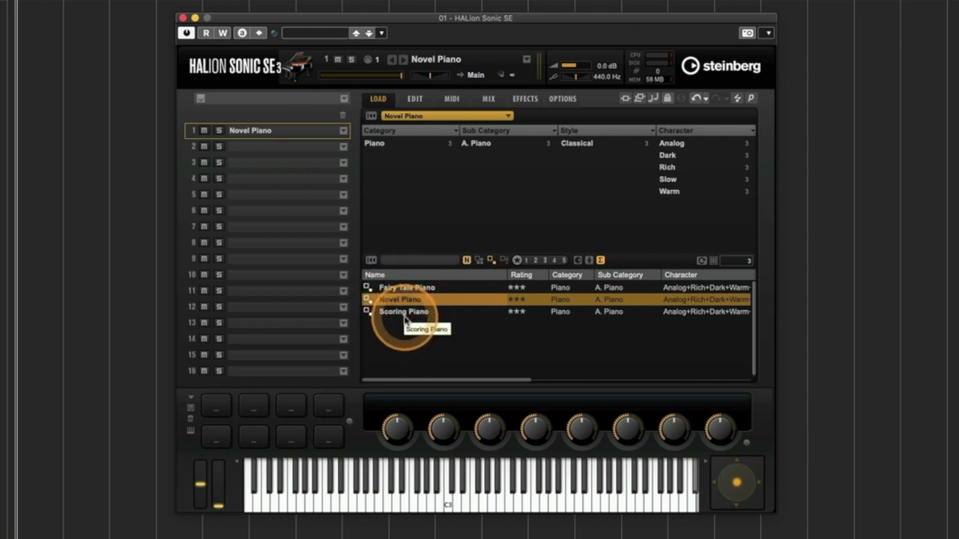
left_click(400, 115)
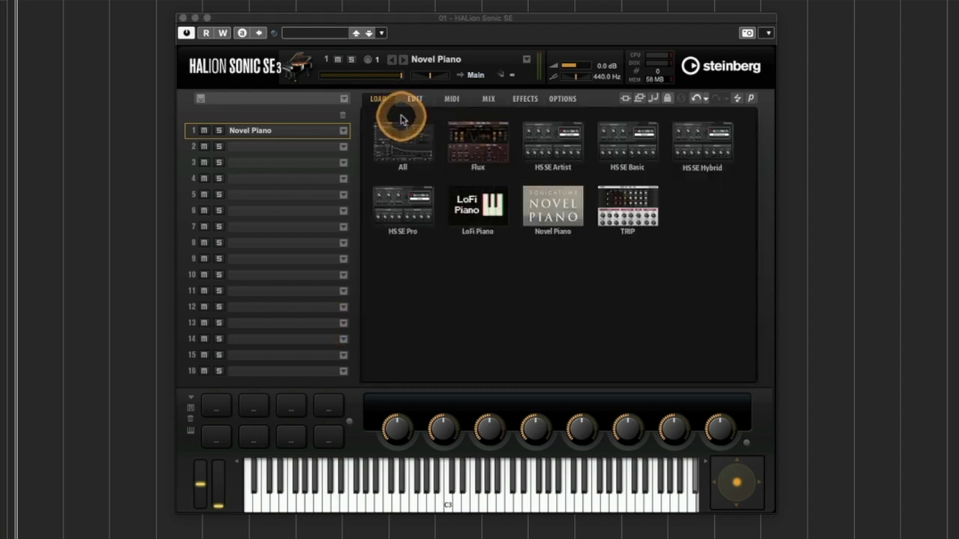
left_click(466, 204)
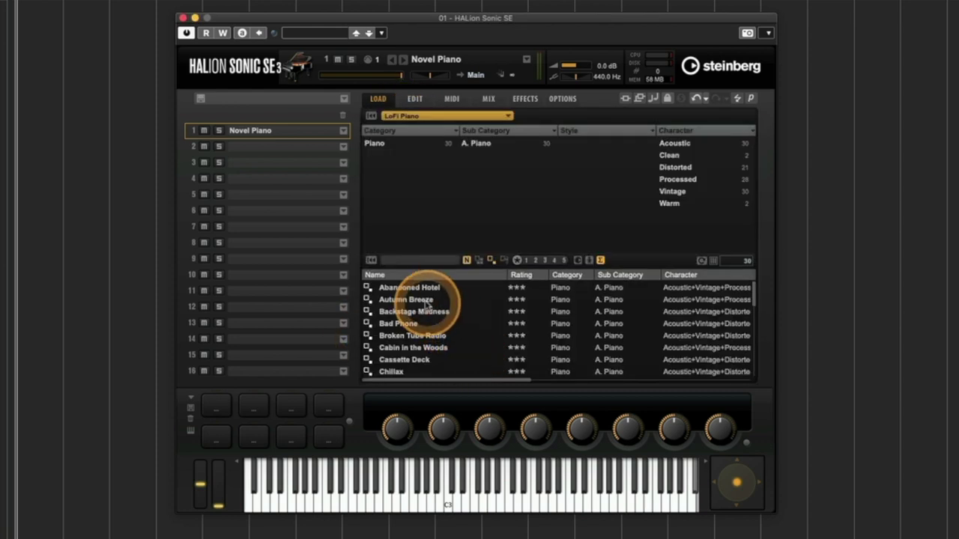
scroll(424, 301, "down", 6)
scroll(425, 303, "down", 2)
scroll(425, 303, "up", 2)
scroll(425, 303, "up", 5)
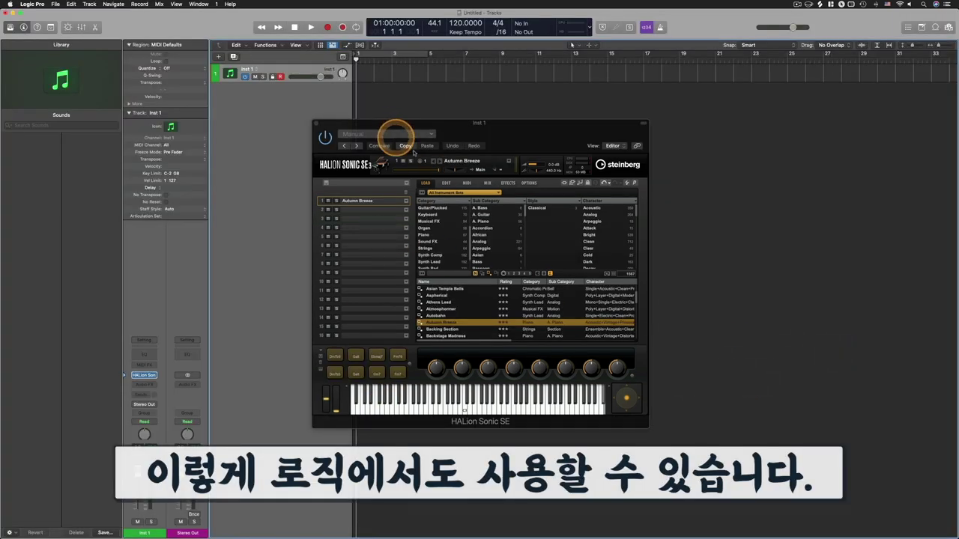
Check that HALion Sonic SE's library selector offers the Novel Piano instrument set.
left_click_drag(506, 141, 509, 138)
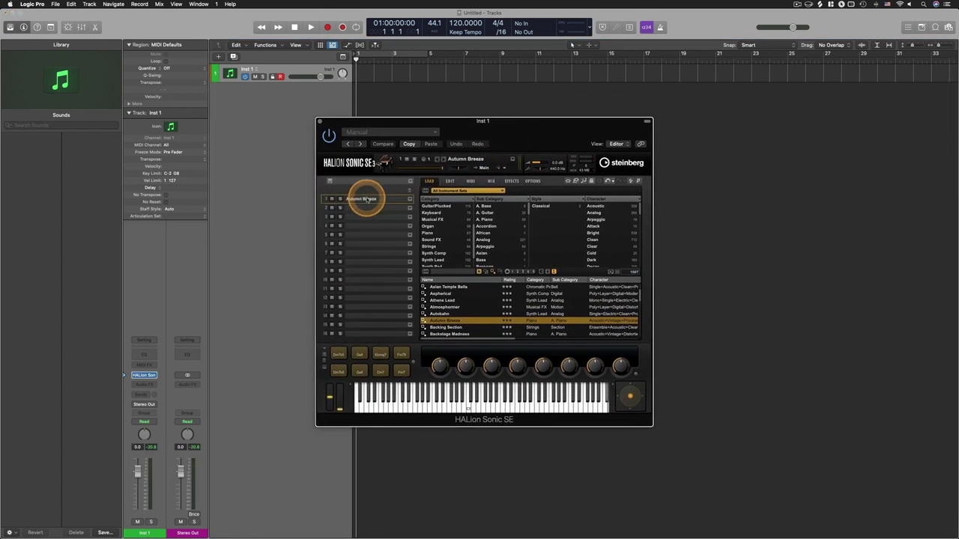
left_click(449, 170)
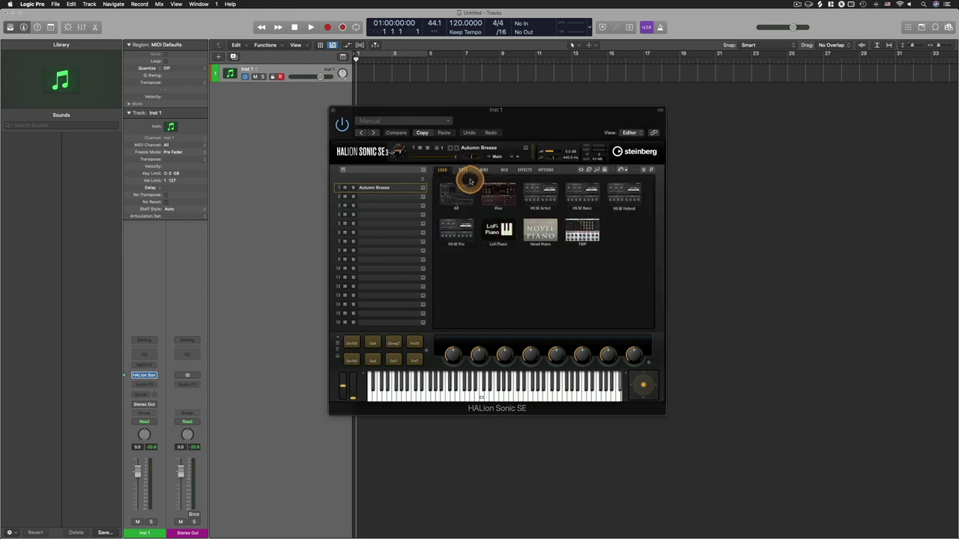
left_click(532, 240)
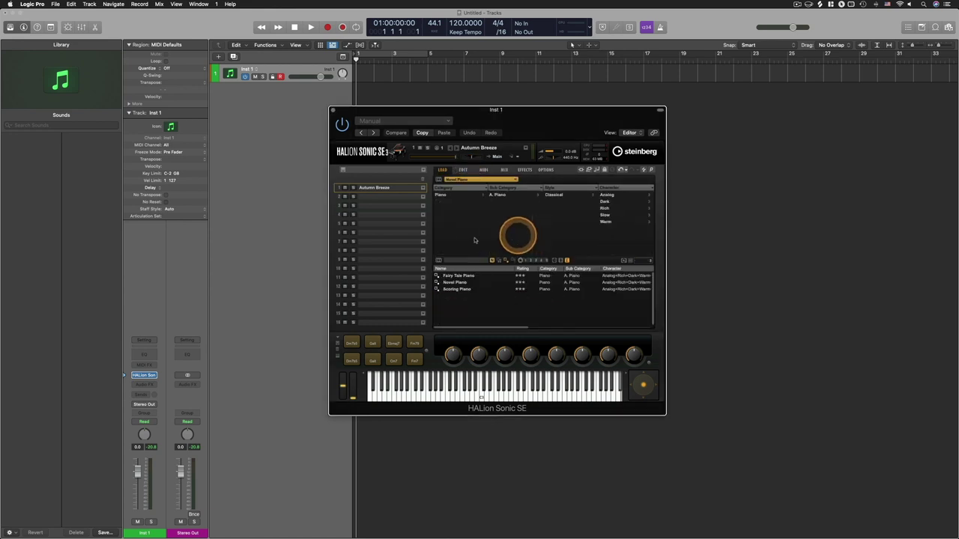
Filter the HALion Sonic SE browser to show only LoFi Piano presets.
left_click(483, 177)
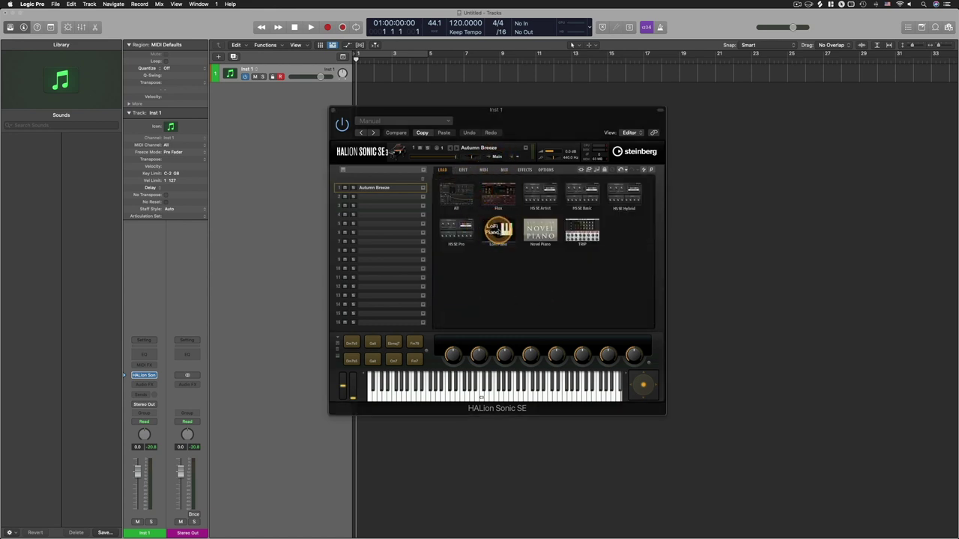
left_click(498, 229)
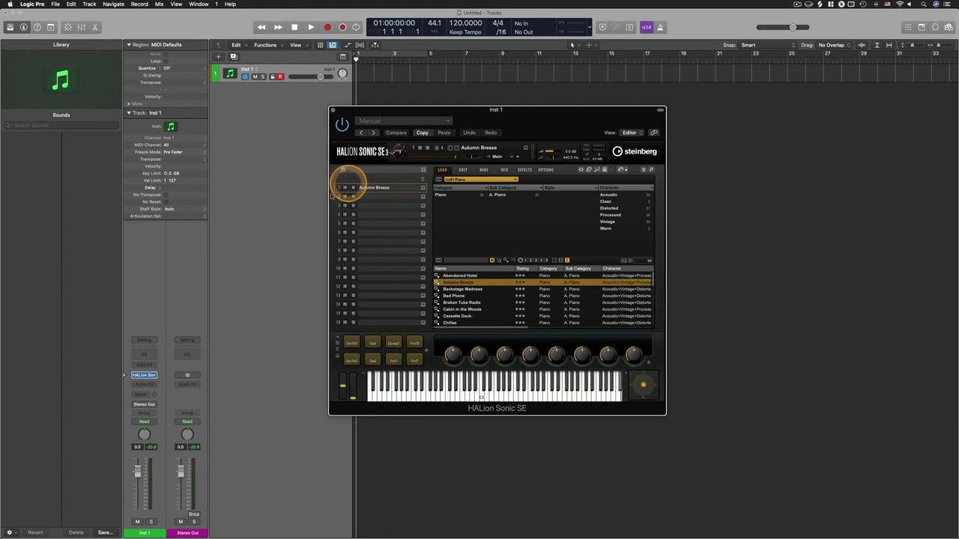
left_click_drag(571, 127, 528, 123)
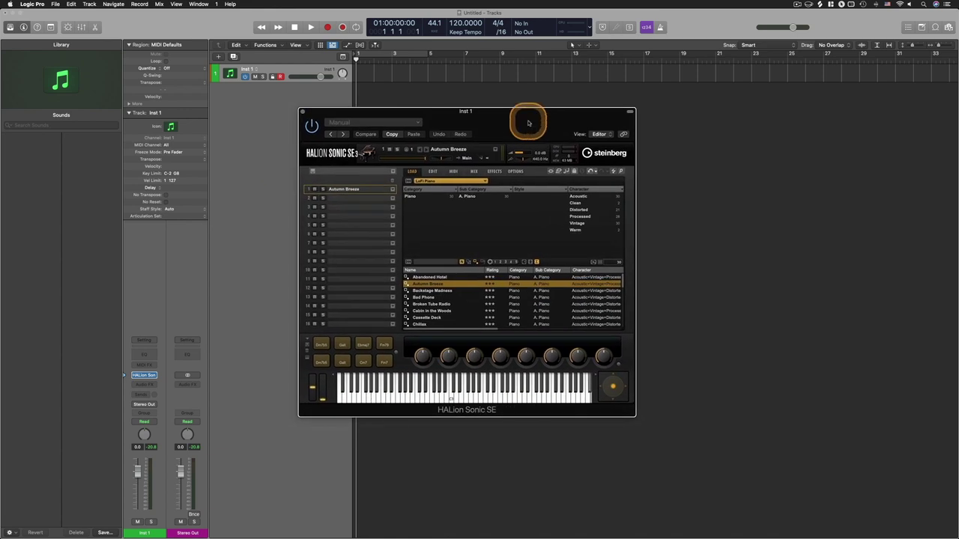